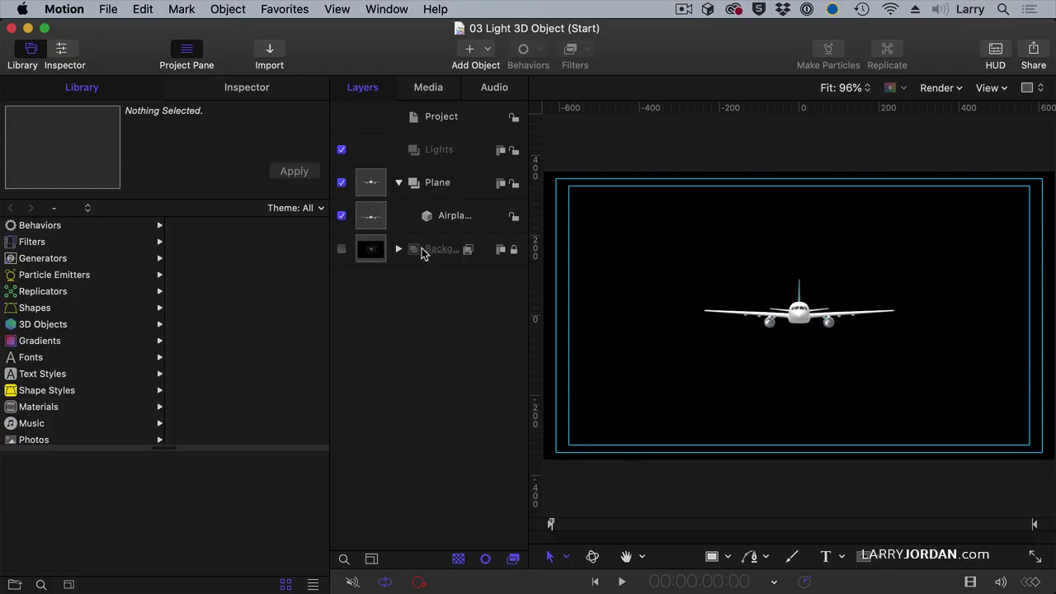
- Select the Airplane and rotate it with the 3D transform rings into a three-quarter angle
left_click(459, 221)
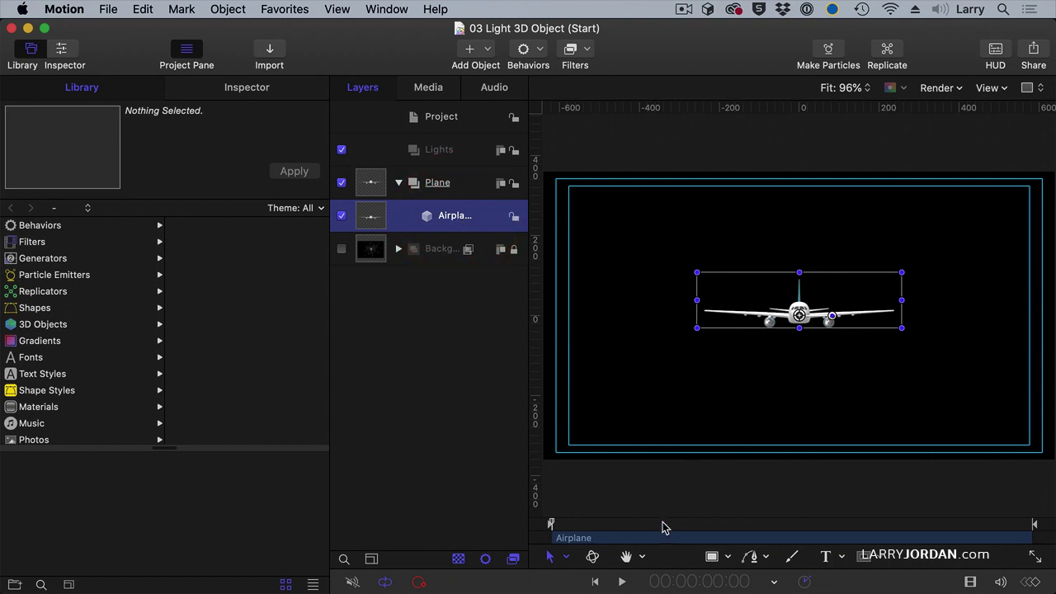
left_click(593, 556)
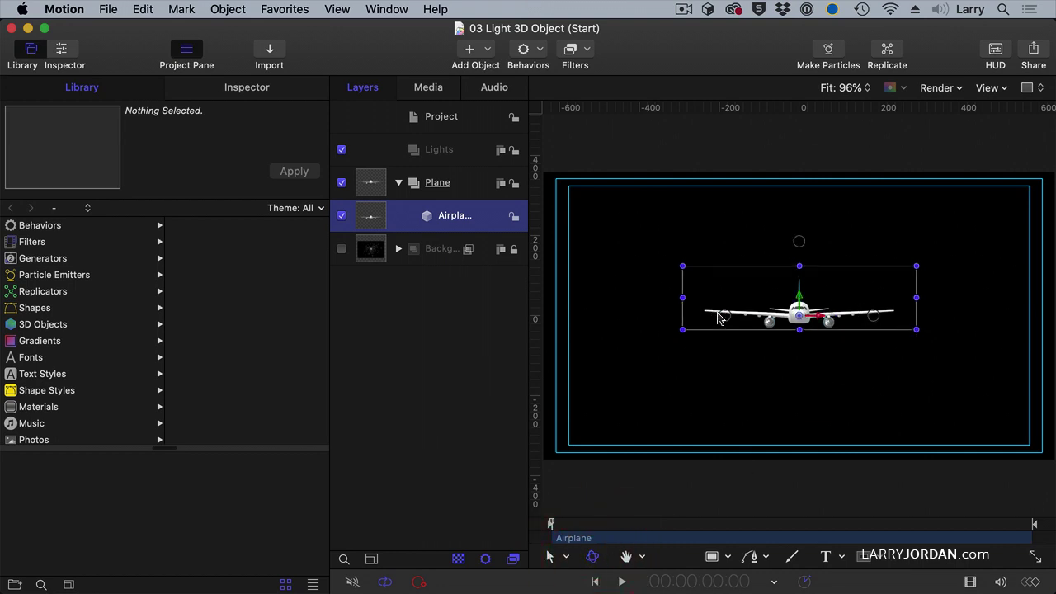
left_click_drag(721, 318, 710, 320)
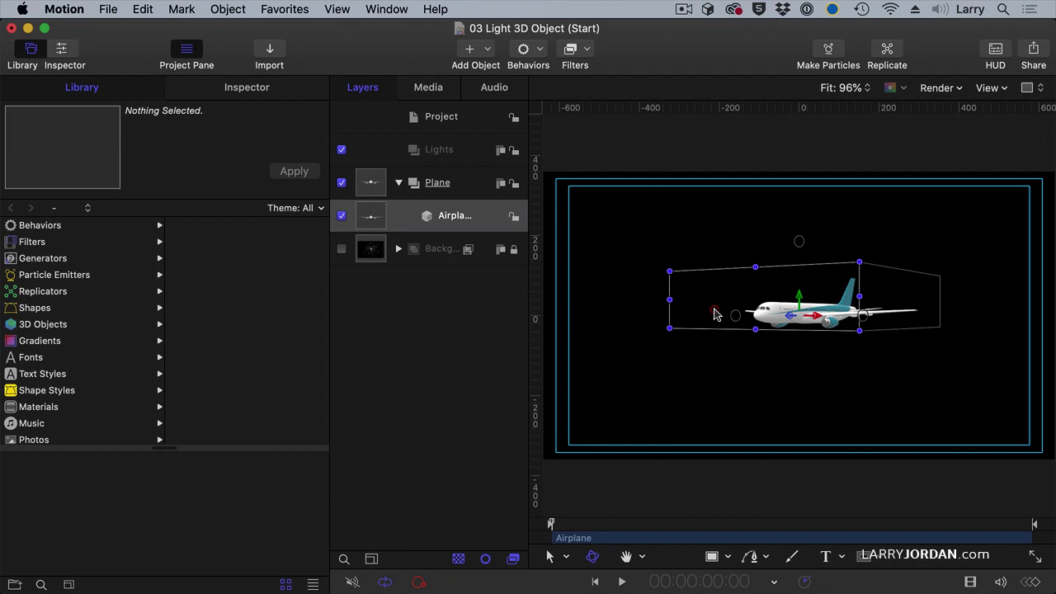
left_click_drag(800, 243, 802, 240)
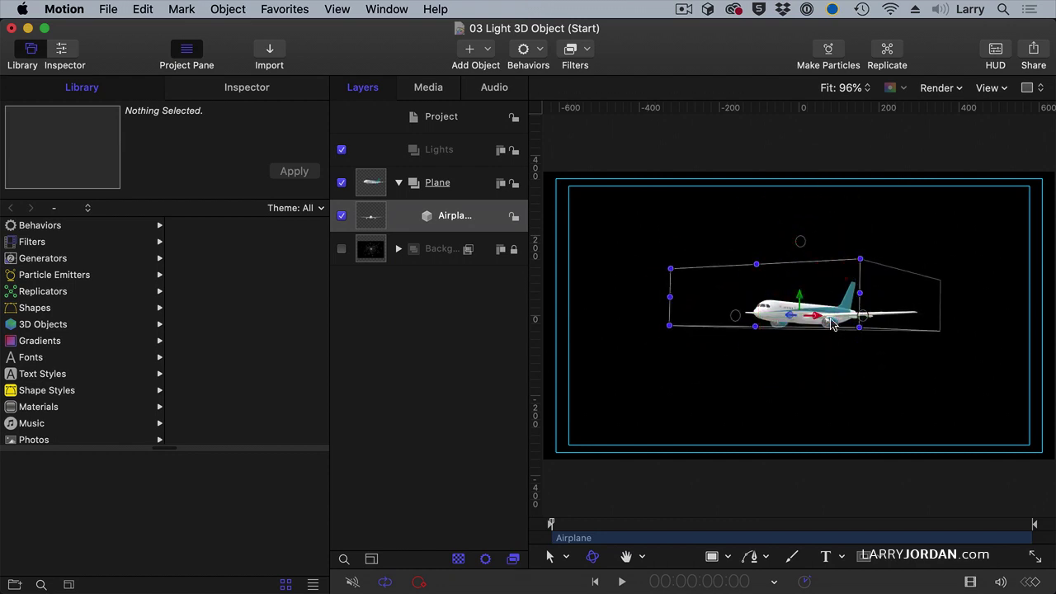
left_click_drag(877, 321, 863, 330)
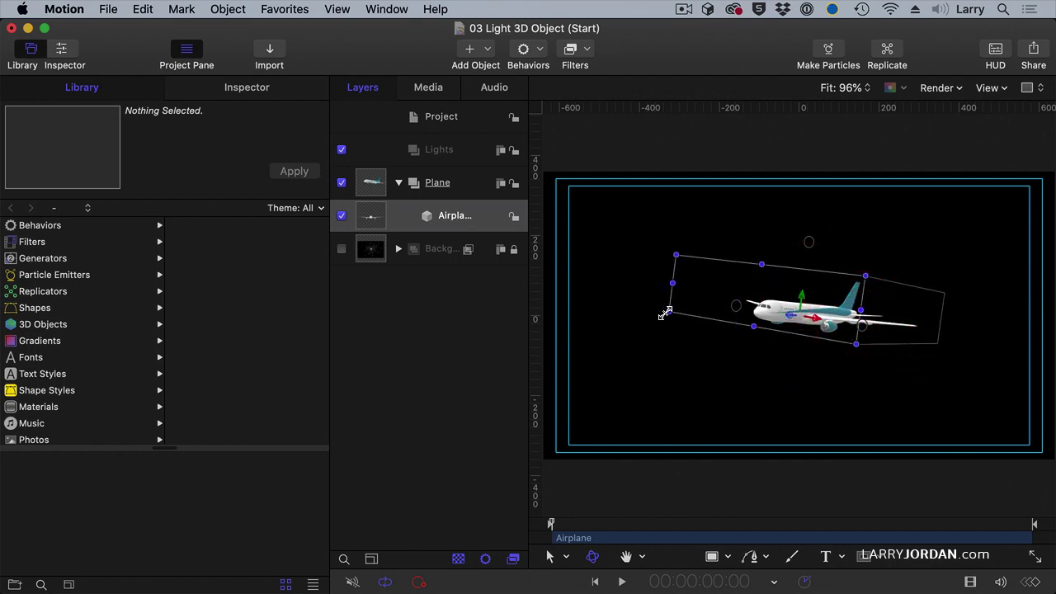
- Enlarge the airplane to about 377%, refine its rotation, and move it into its final position
left_click_drag(665, 313, 378, 416)
left_click_drag(768, 340, 682, 368)
left_click_drag(828, 351, 772, 351)
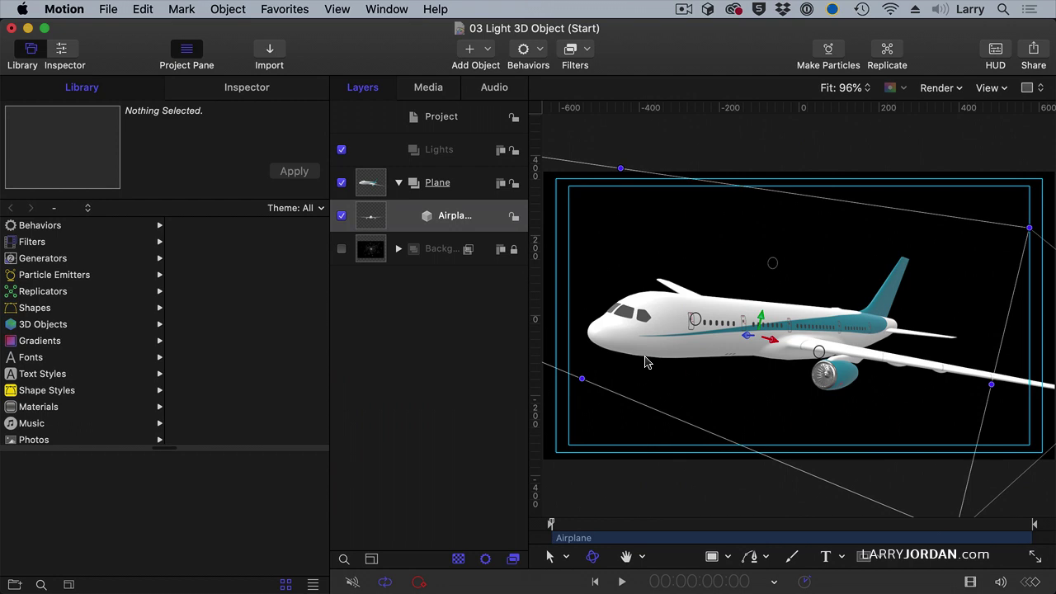
left_click_drag(697, 319, 697, 321)
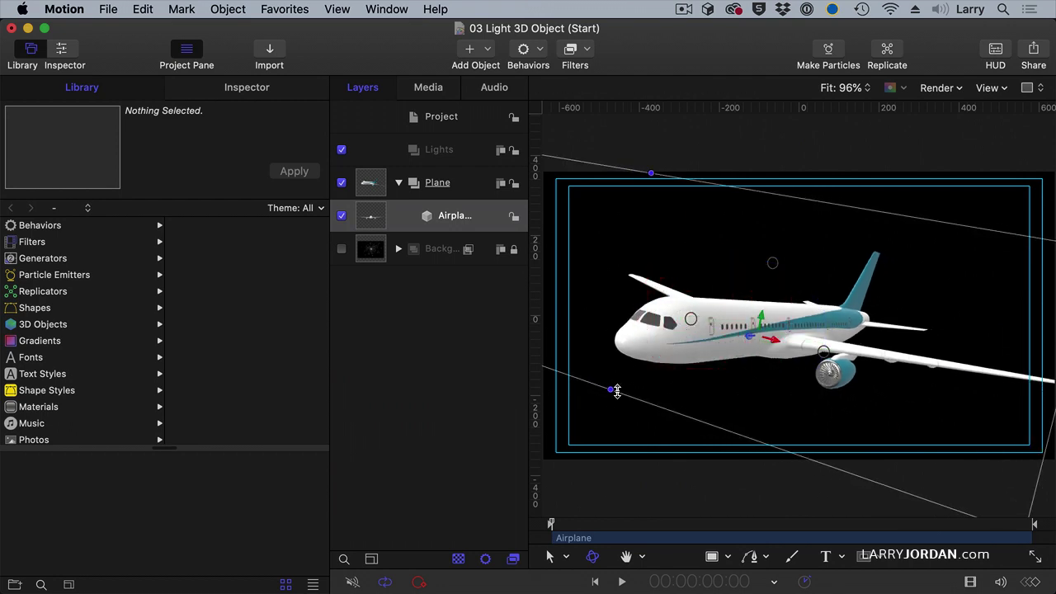
left_click_drag(616, 391, 566, 424)
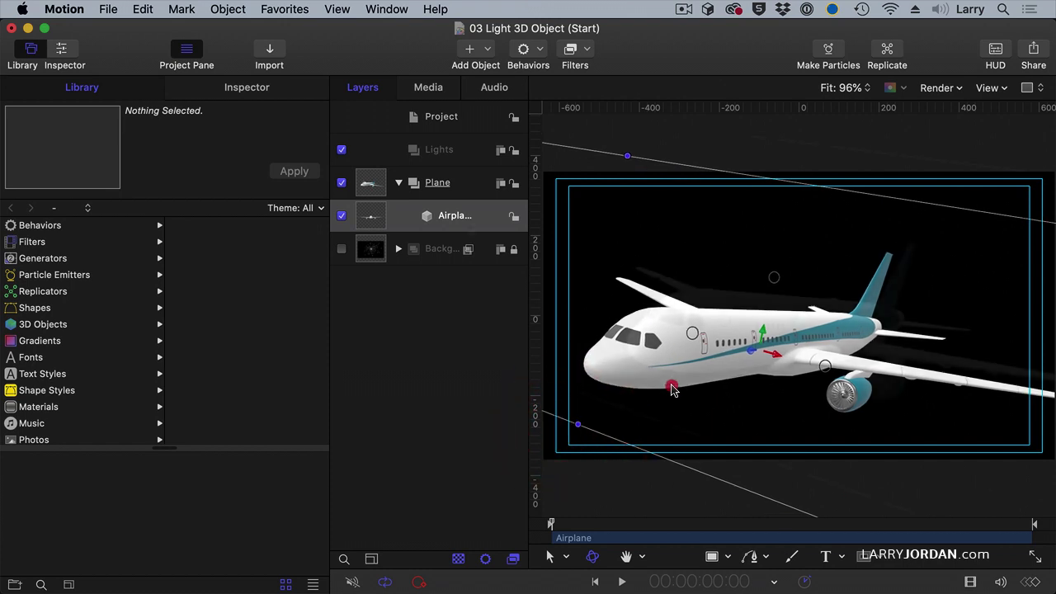
left_click_drag(672, 389, 714, 397)
- Collapse and lock the Plane group, then add a new light inside the Lights group
left_click(399, 183)
left_click(514, 184)
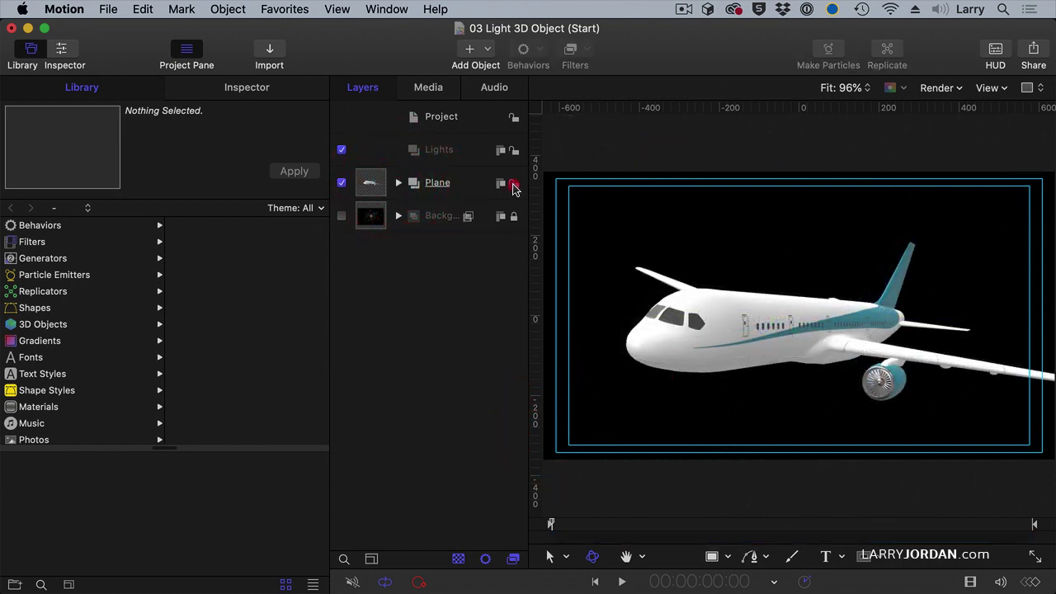
left_click(418, 152)
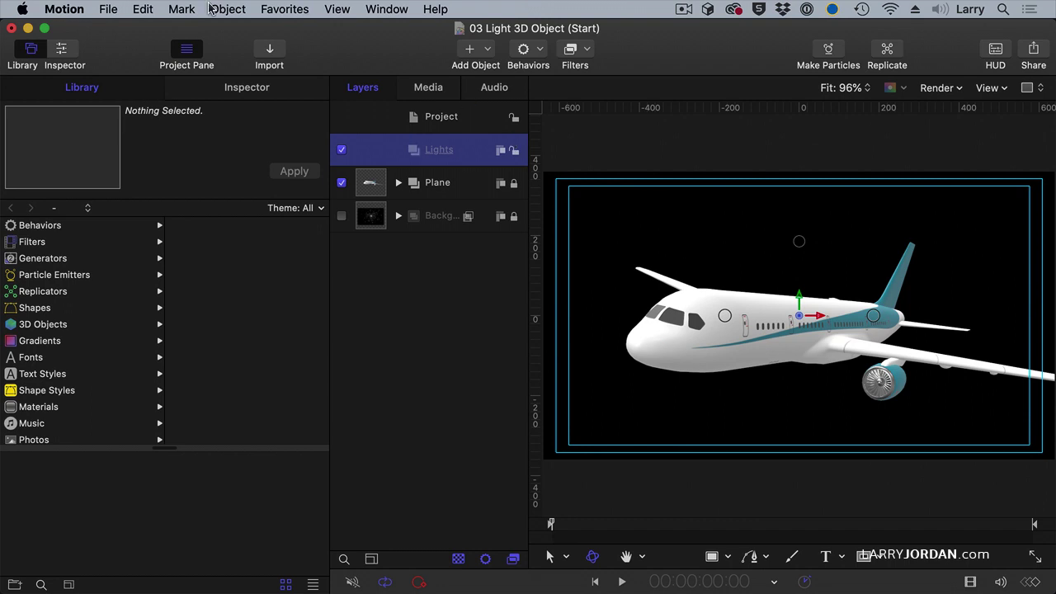
left_click(230, 9)
left_click(255, 74)
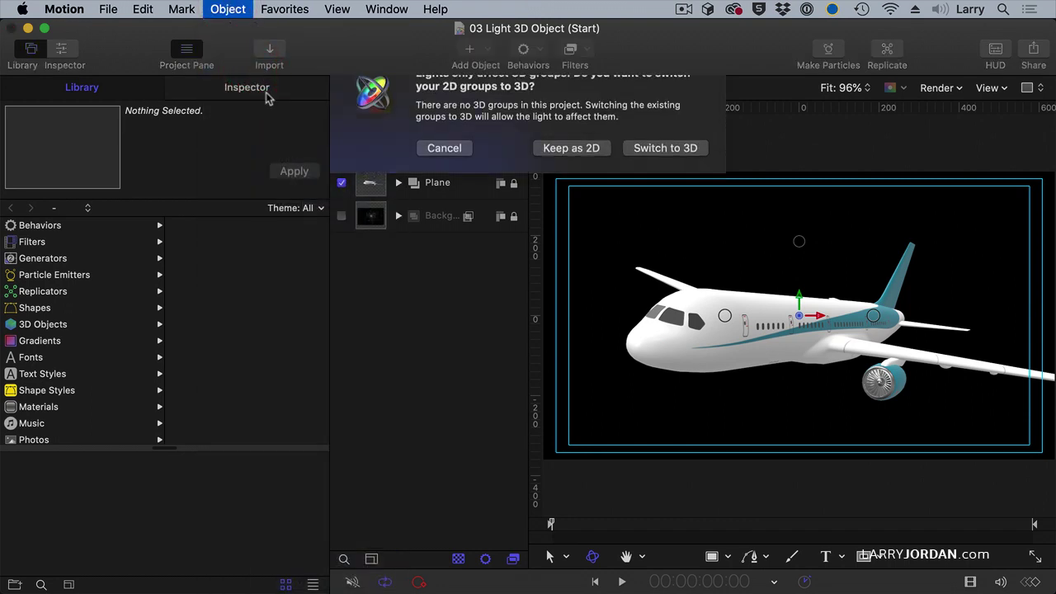
left_click(666, 173)
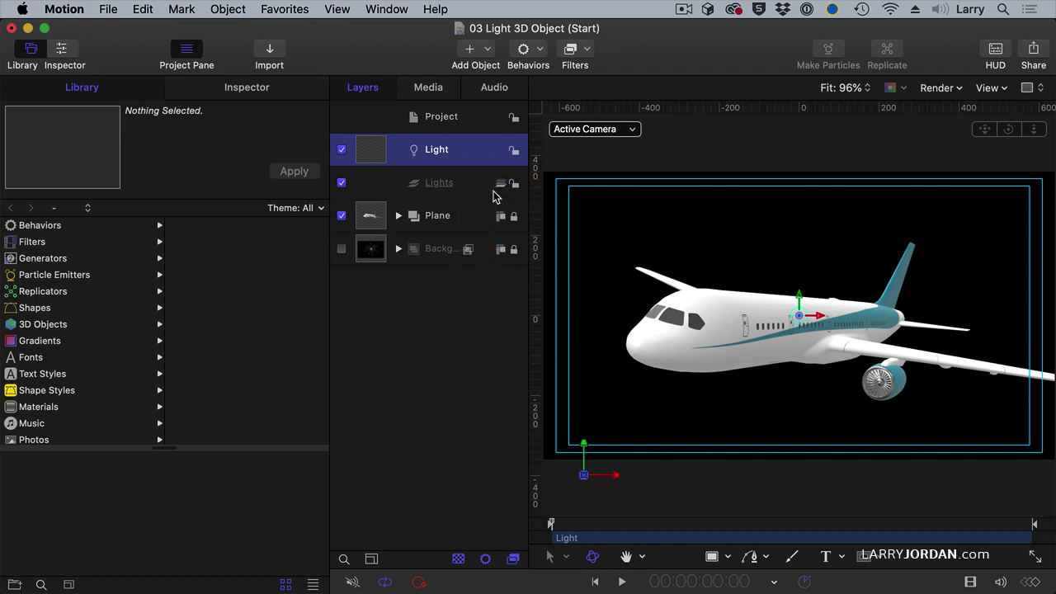
left_click_drag(445, 149, 449, 183)
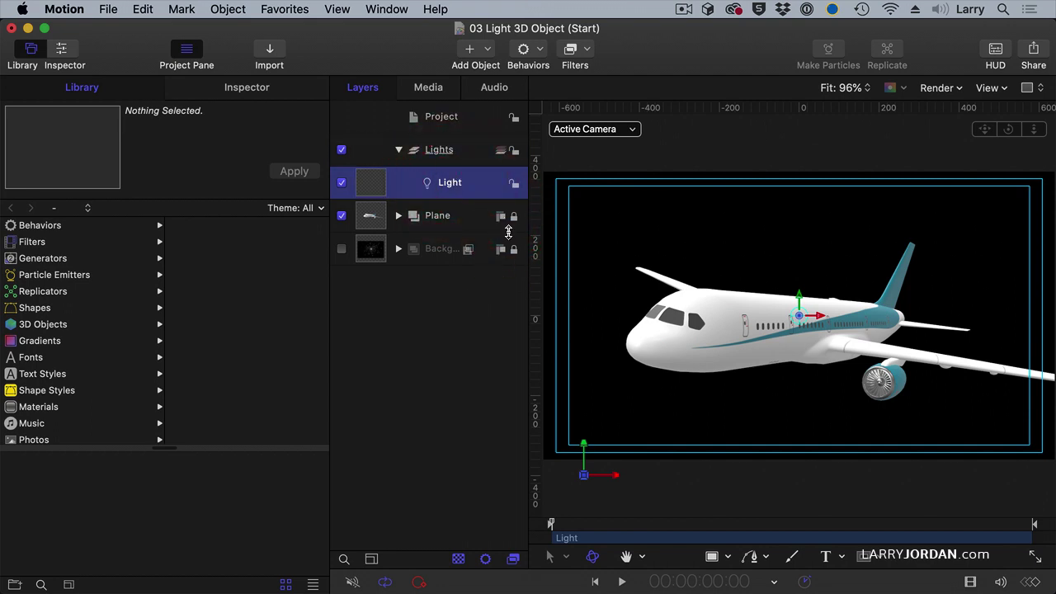
- Make the Plane and Background groups 3D and lock both of them
left_click(513, 217)
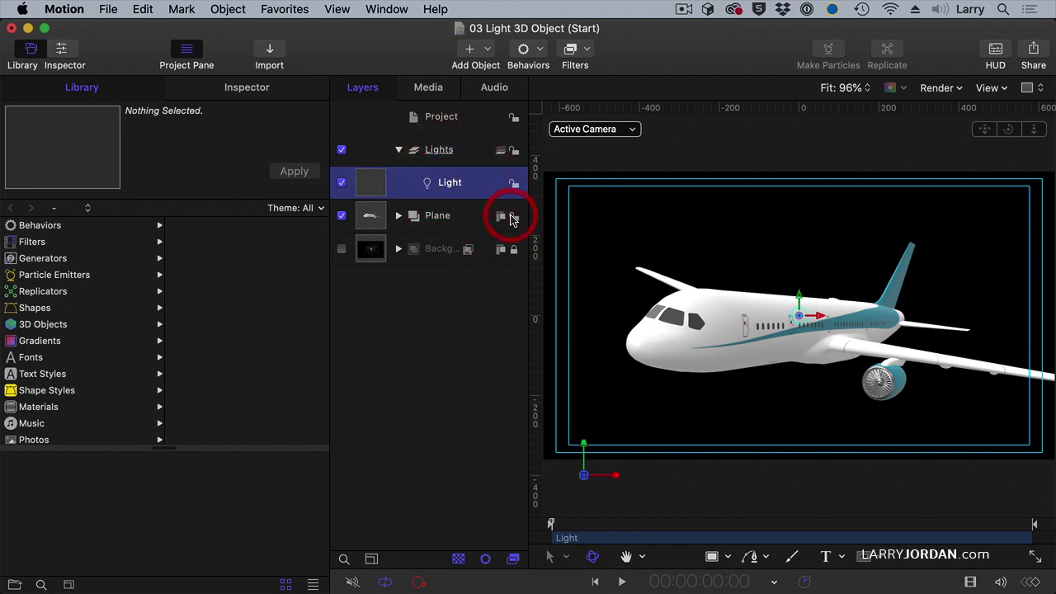
left_click(501, 217)
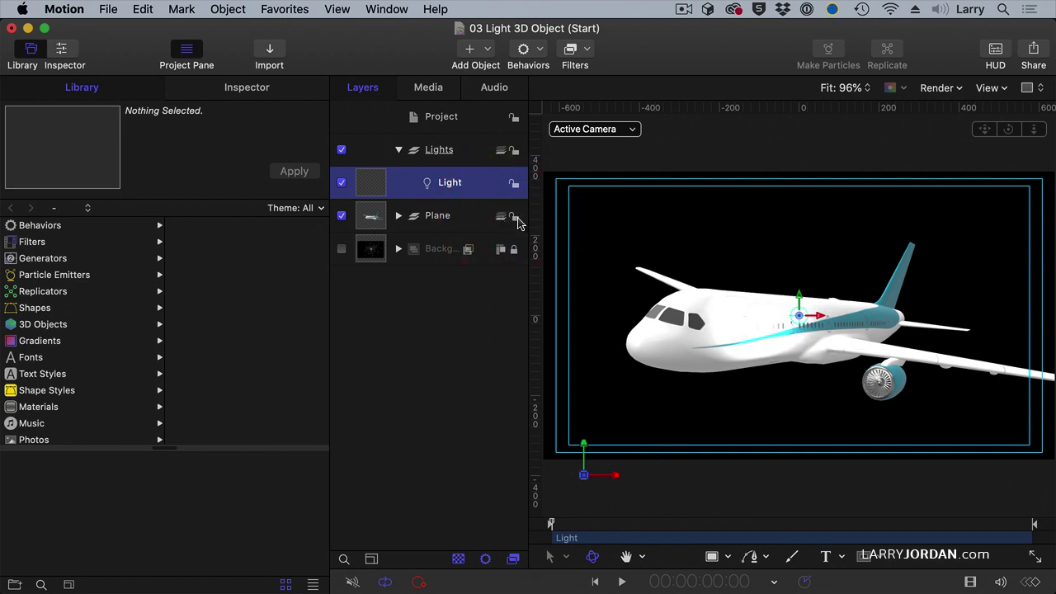
left_click(515, 217)
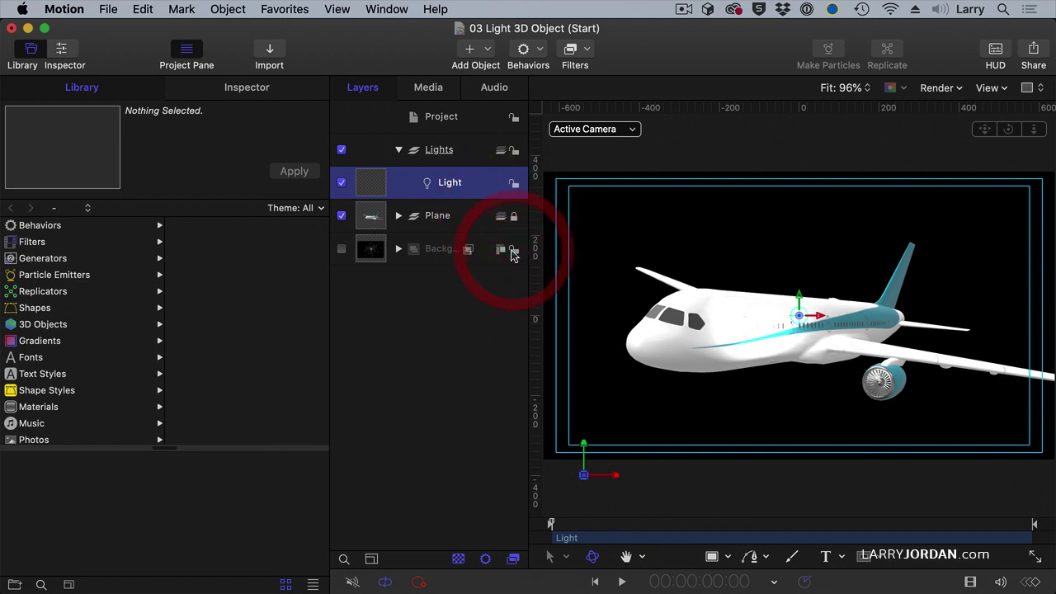
left_click(501, 249)
left_click(513, 250)
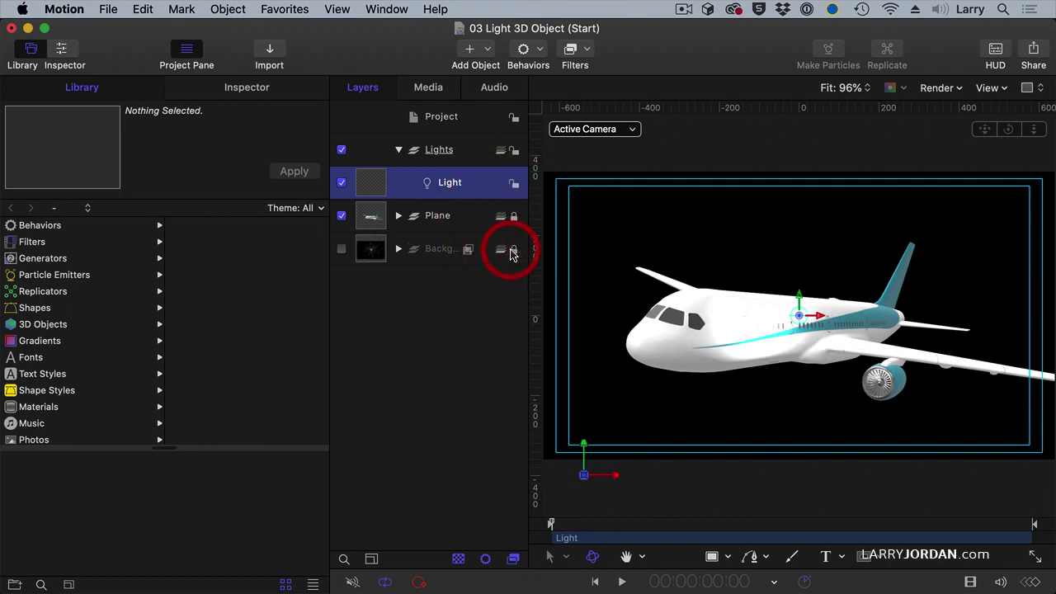
left_click(465, 185)
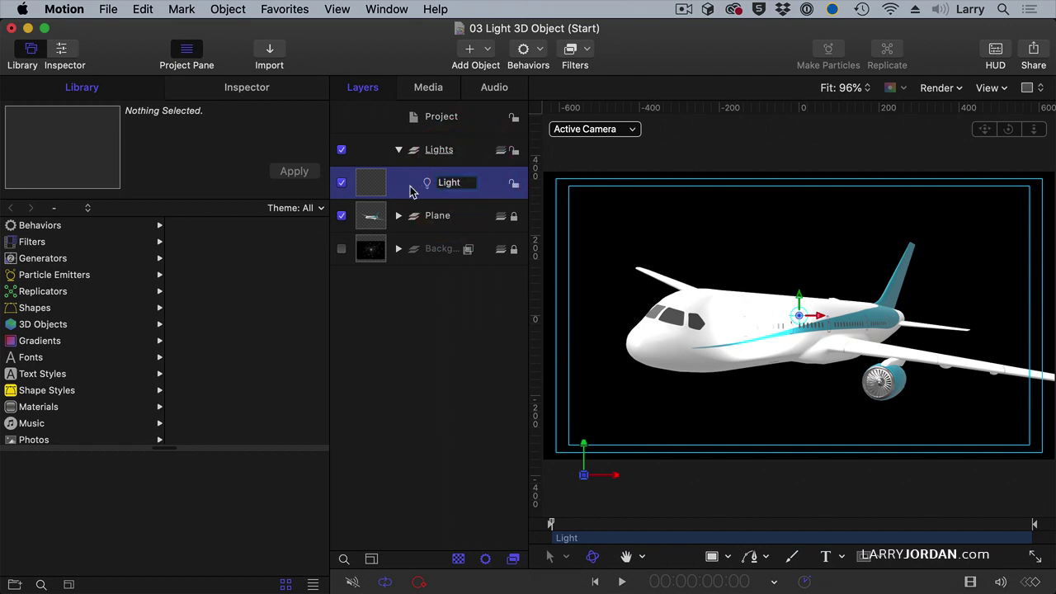
- Set the Light's type to Directional and its colour to blue in the Light inspector
left_click(410, 192)
left_click(240, 87)
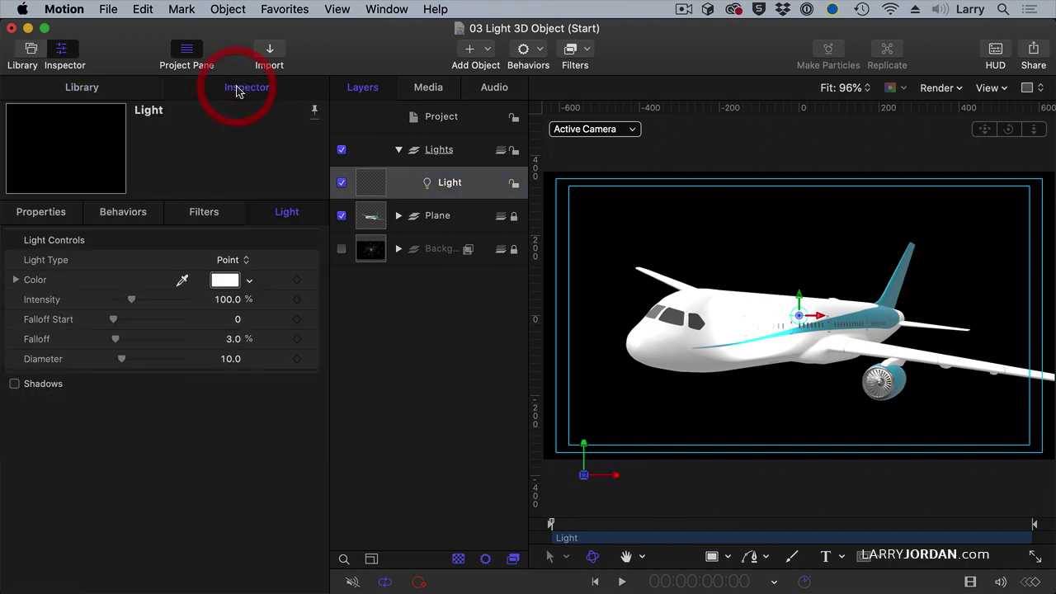
left_click(241, 261)
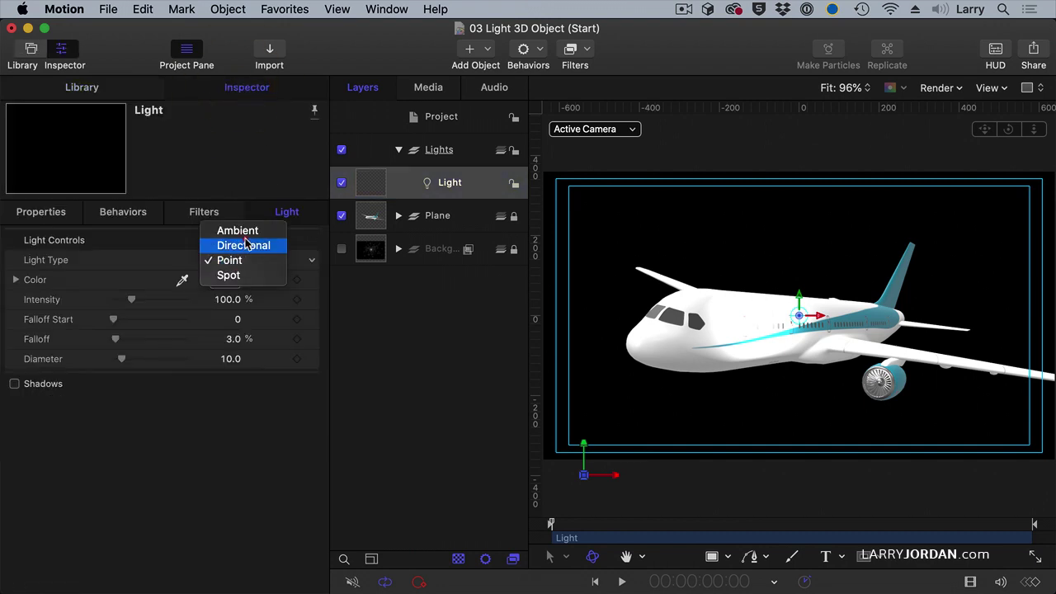
left_click(243, 245)
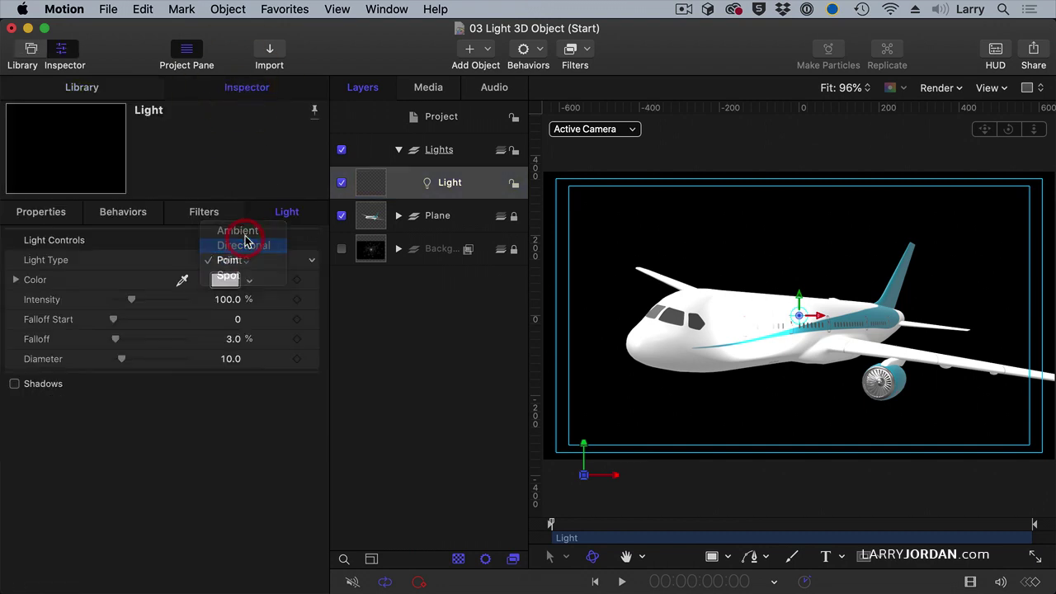
left_click(225, 281)
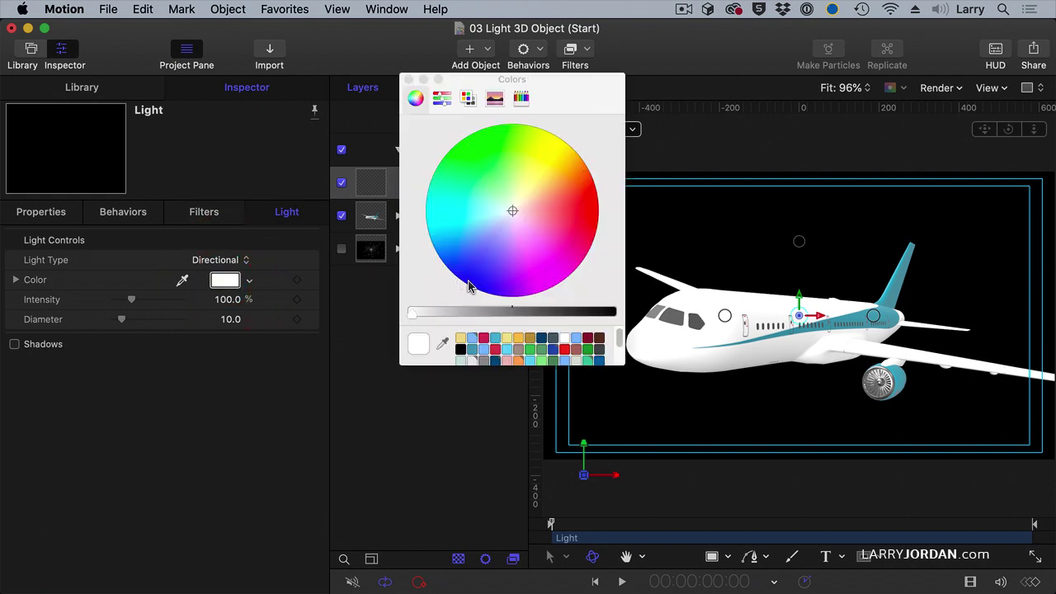
left_click(475, 284)
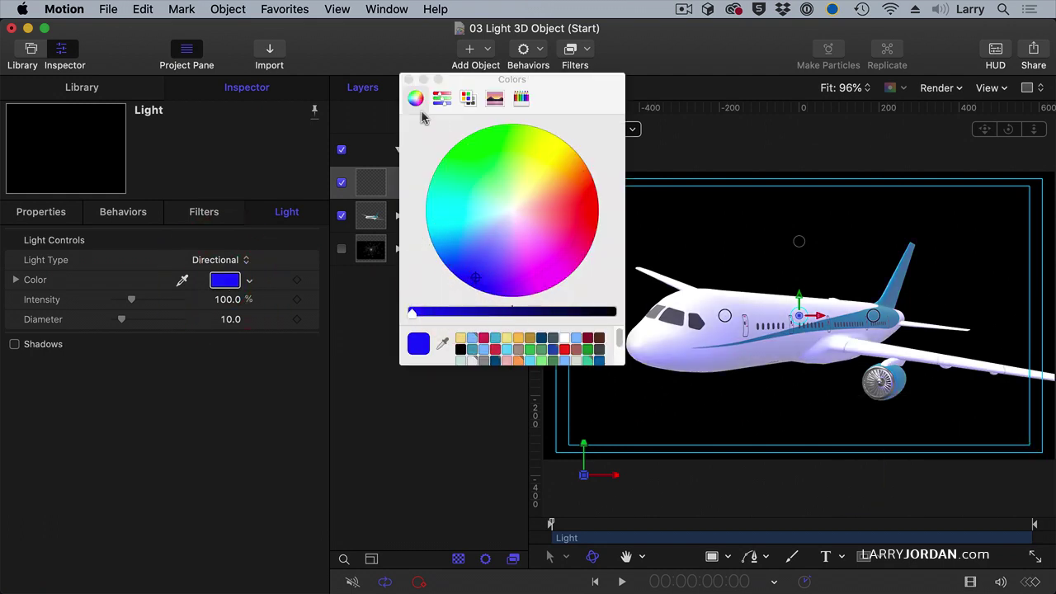
left_click(408, 81)
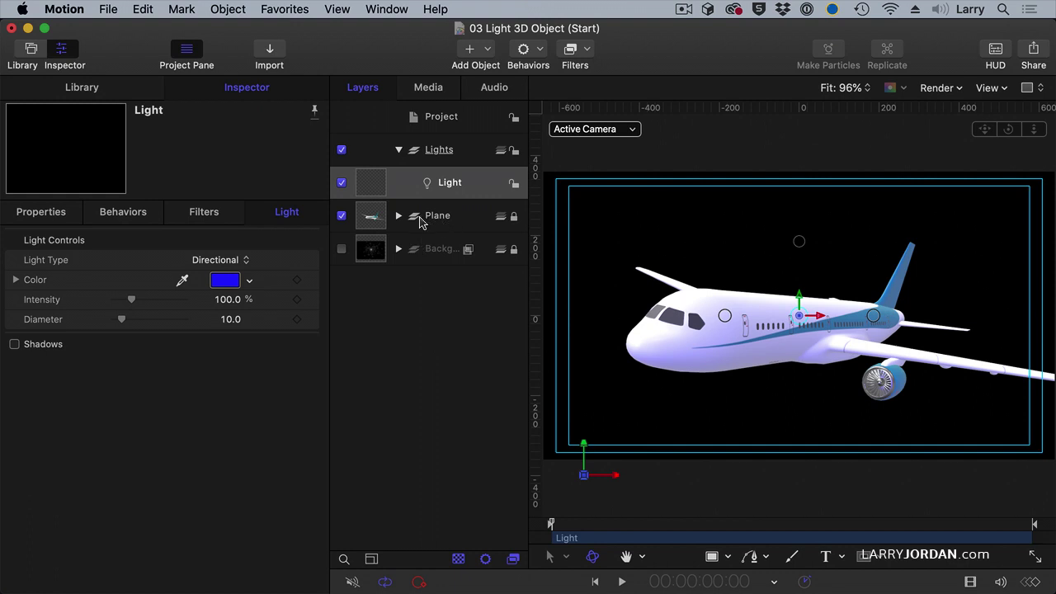
- Unlock the Plane group, select the Airplane, and drag 3D Object Environment lighting to 0
left_click(398, 216)
left_click(513, 249)
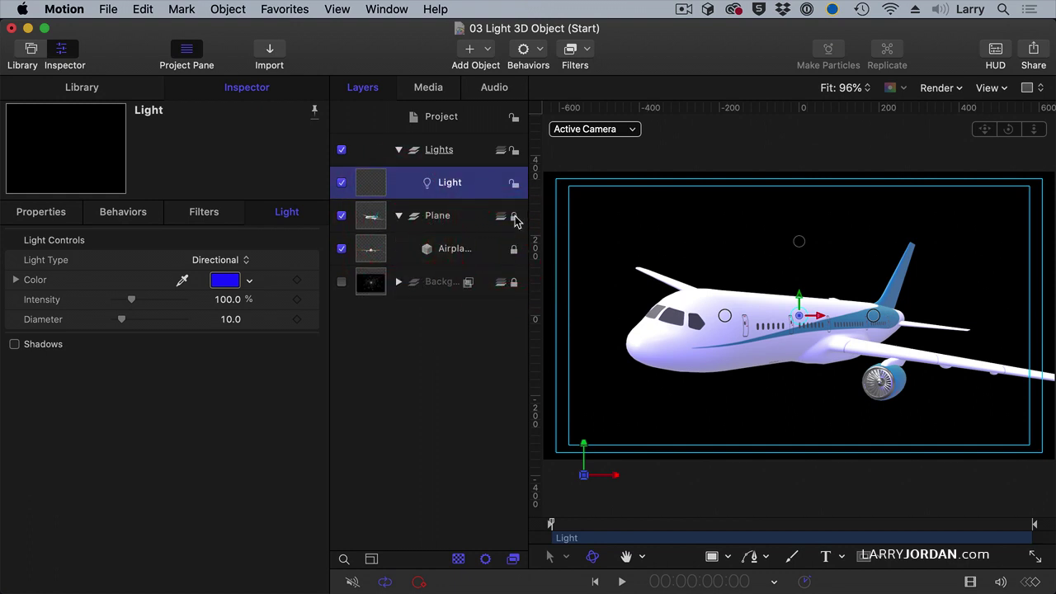
left_click(514, 217)
left_click(446, 254)
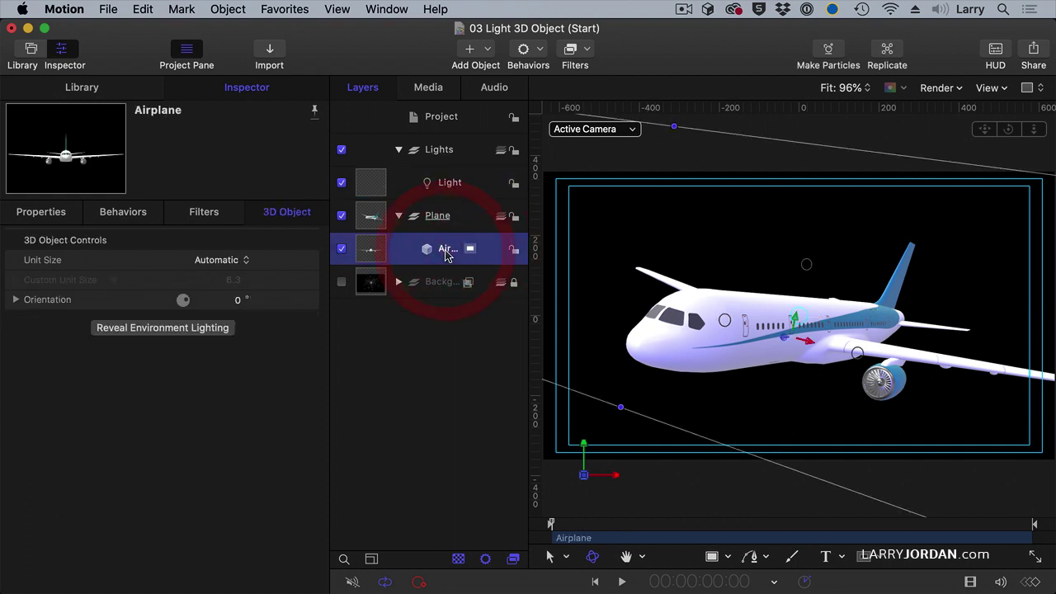
left_click(149, 329)
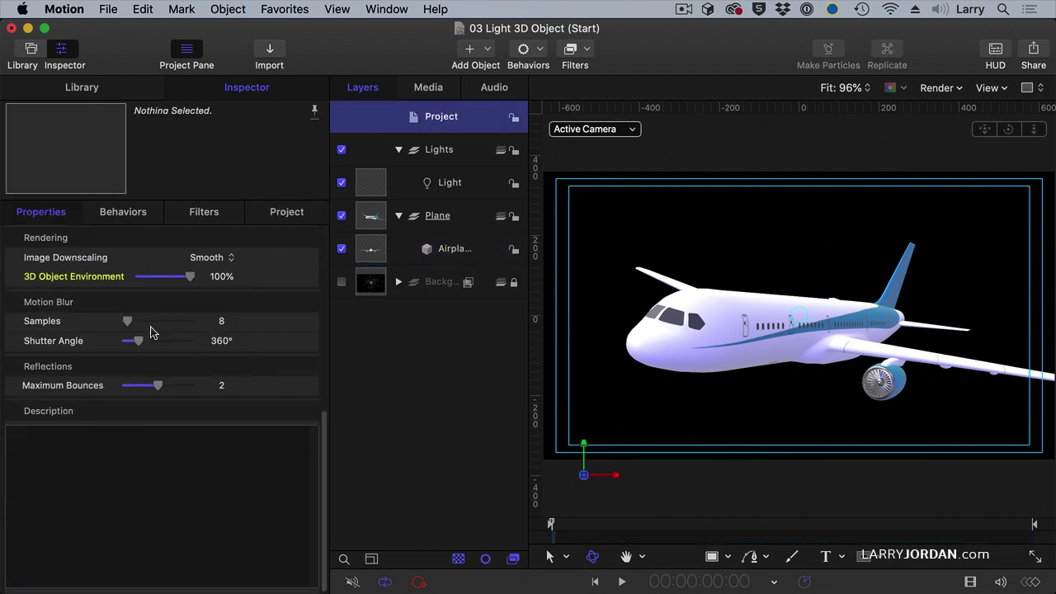
scroll(124, 333, "up", 3)
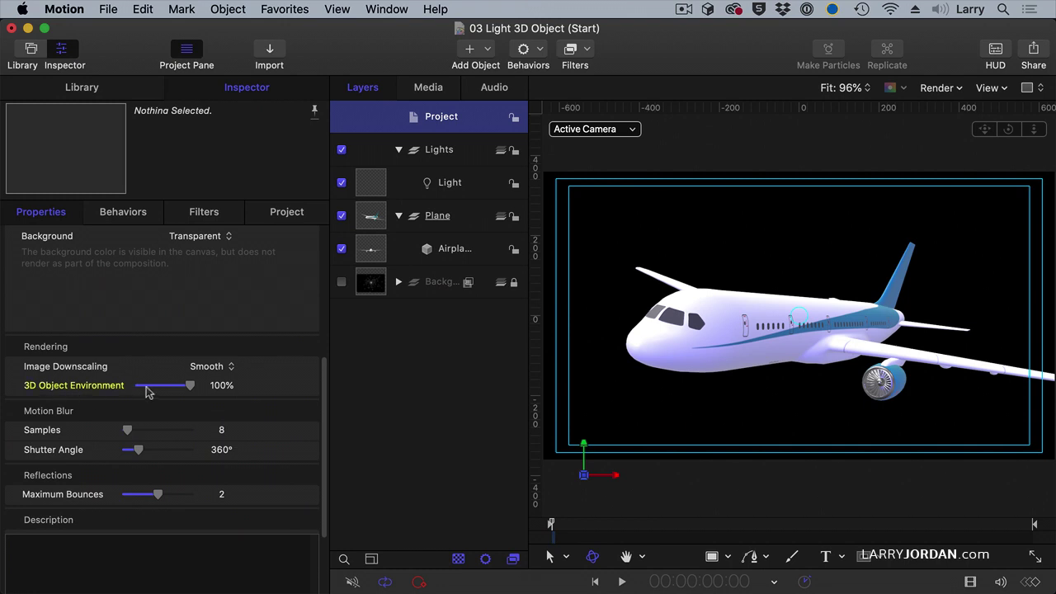
left_click_drag(193, 388, 124, 387)
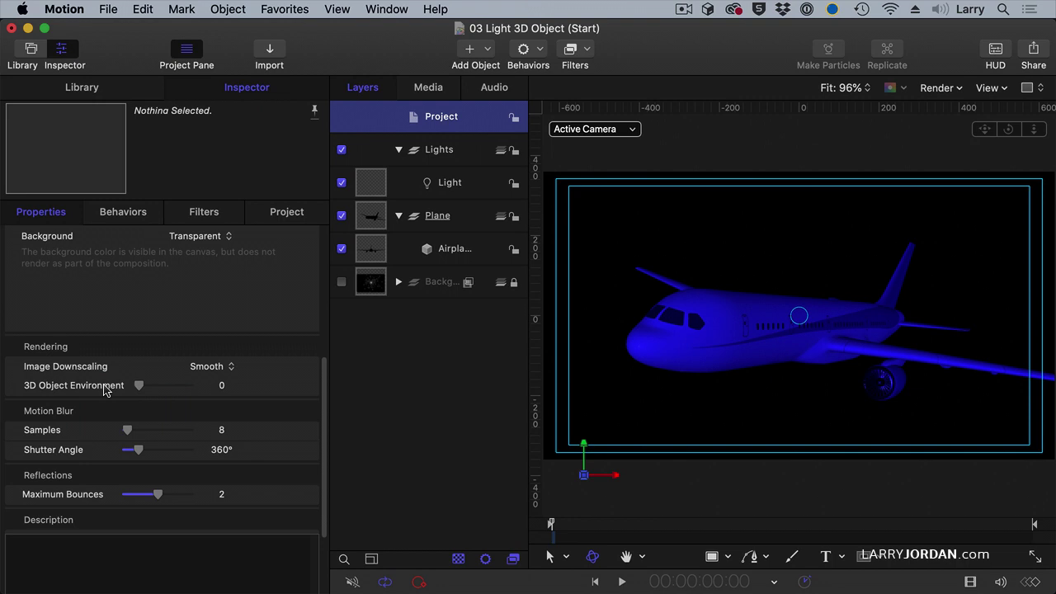
- Lock the Plane group and rotate the blue light to about -60° X onto the plane's top
left_click(513, 218)
left_click(467, 185)
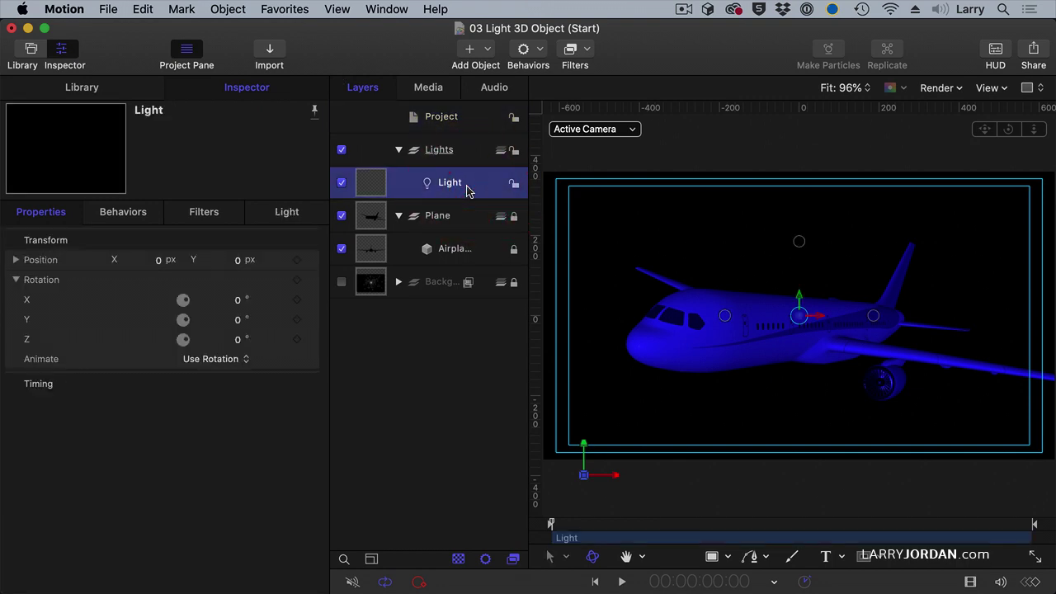
left_click(286, 212)
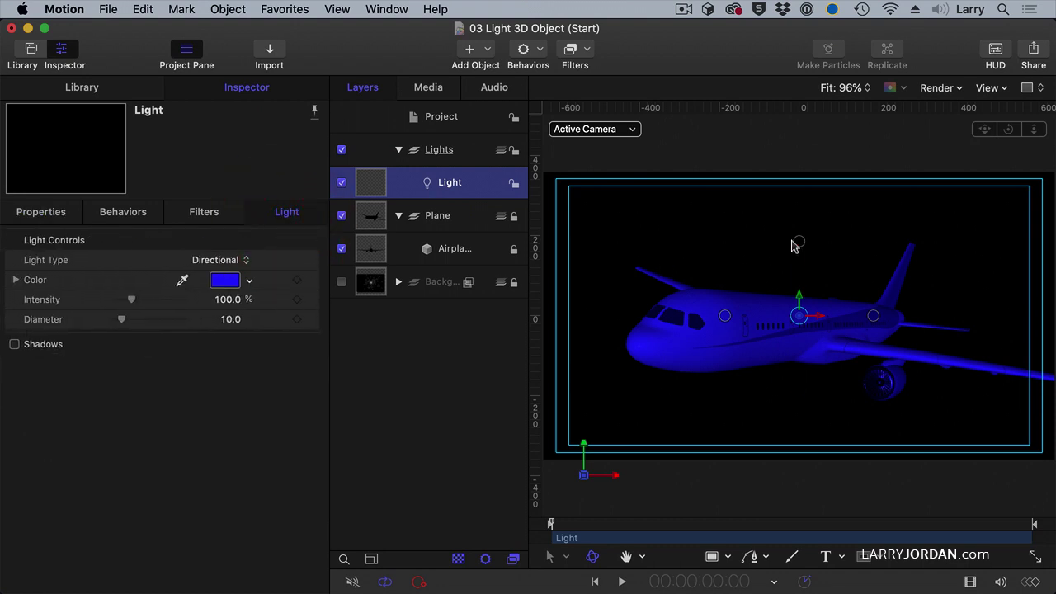
left_click_drag(797, 241, 789, 220)
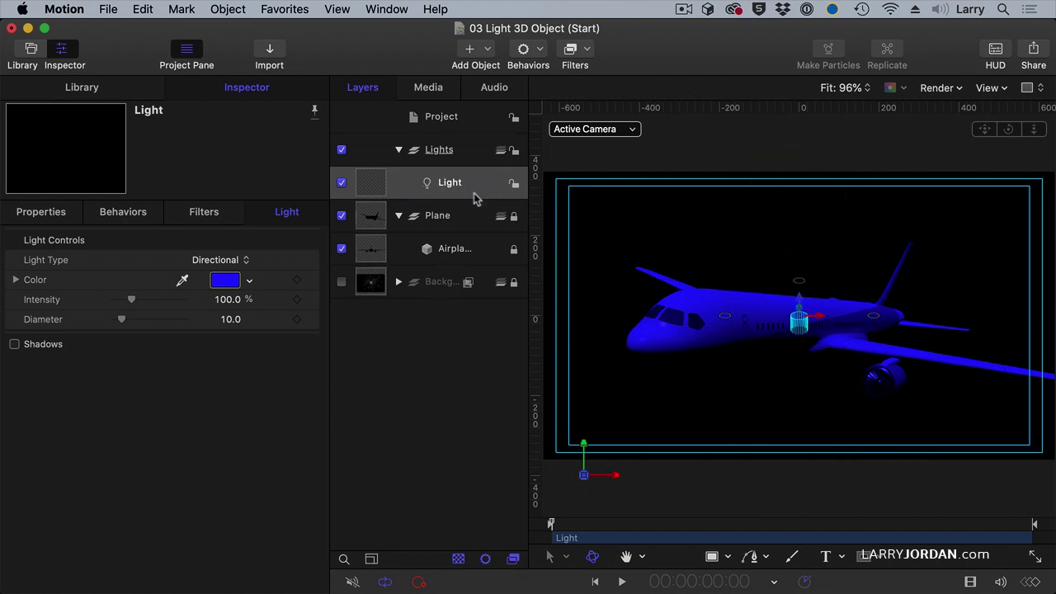
- Rename the blue light to 'Blue top'
double_click(448, 184)
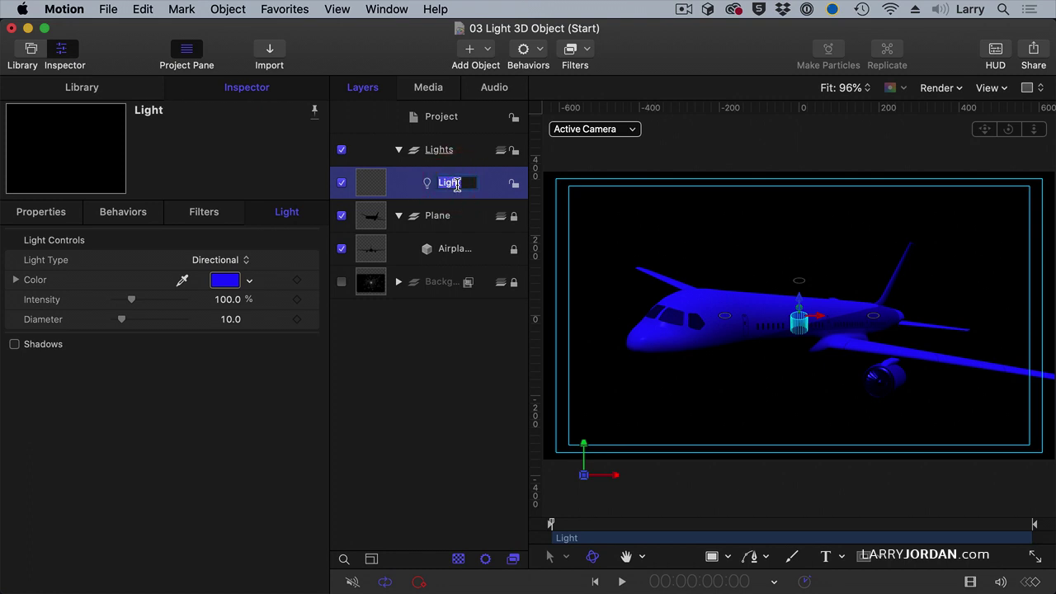
type("Blue t...")
key("Return")
- Add a new light to the Lights group, name it 'Yellow Under', and tint it yellow-orange
key("super+shift+l")
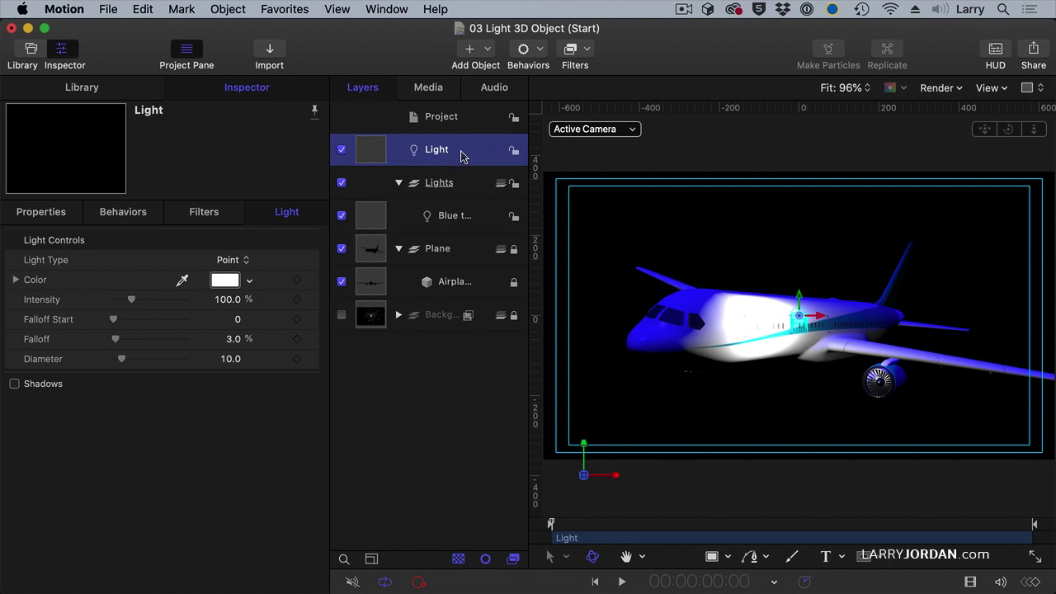
left_click_drag(460, 156, 452, 181)
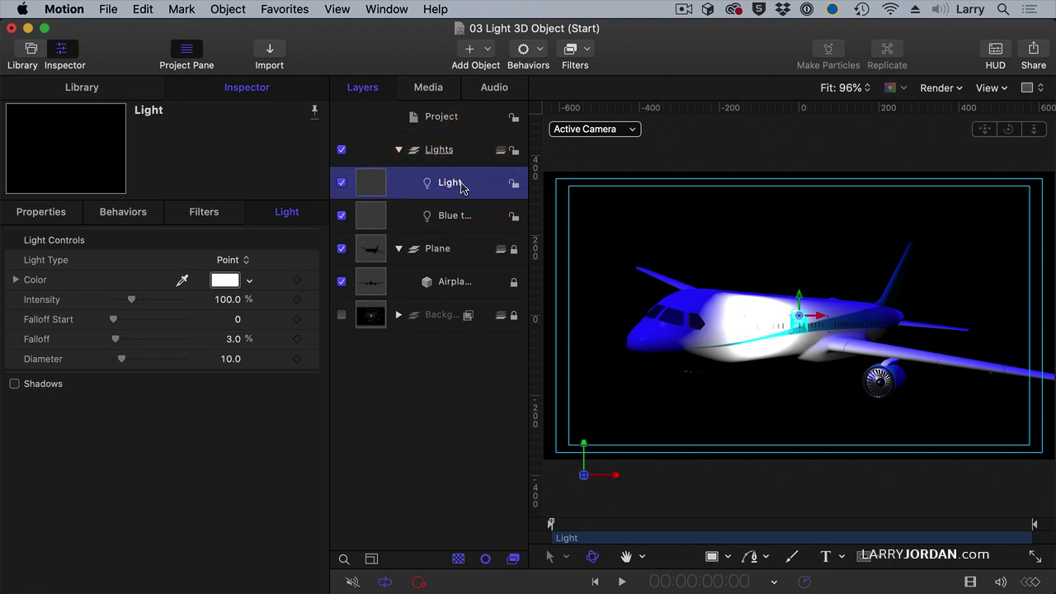
double_click(469, 182)
type("Yellow Under")
key("Return")
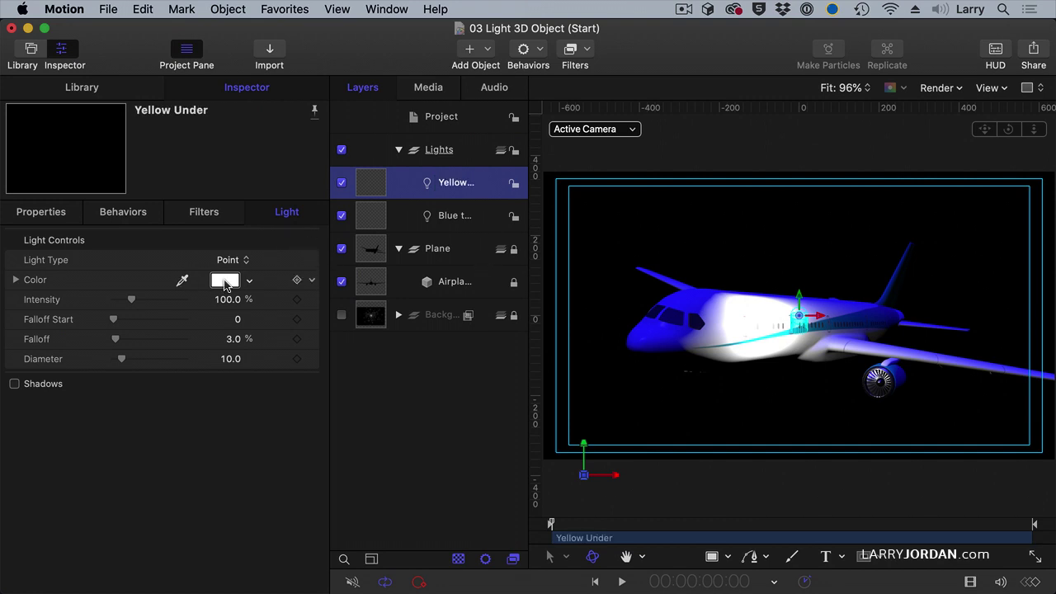
left_click(226, 281)
left_click_drag(566, 155, 549, 188)
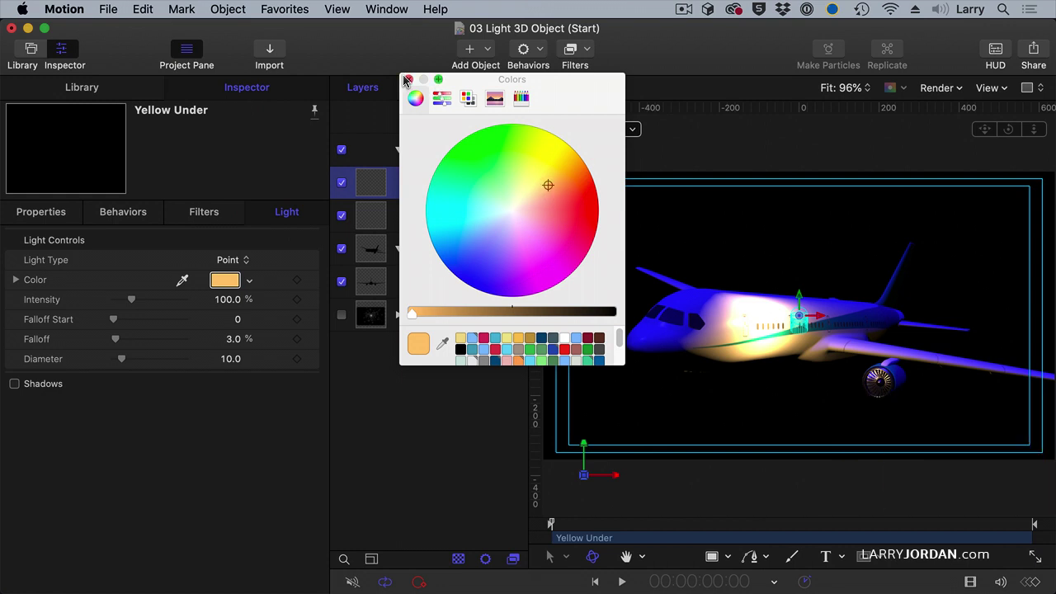
- Make Yellow Under a Directional light
left_click(406, 80)
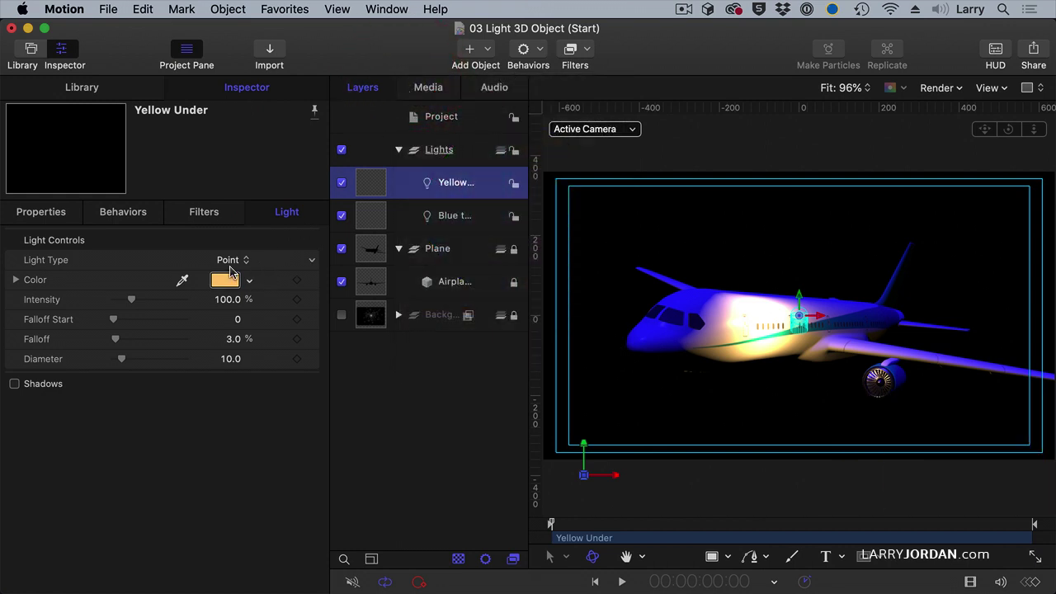
left_click(231, 260)
left_click(235, 245)
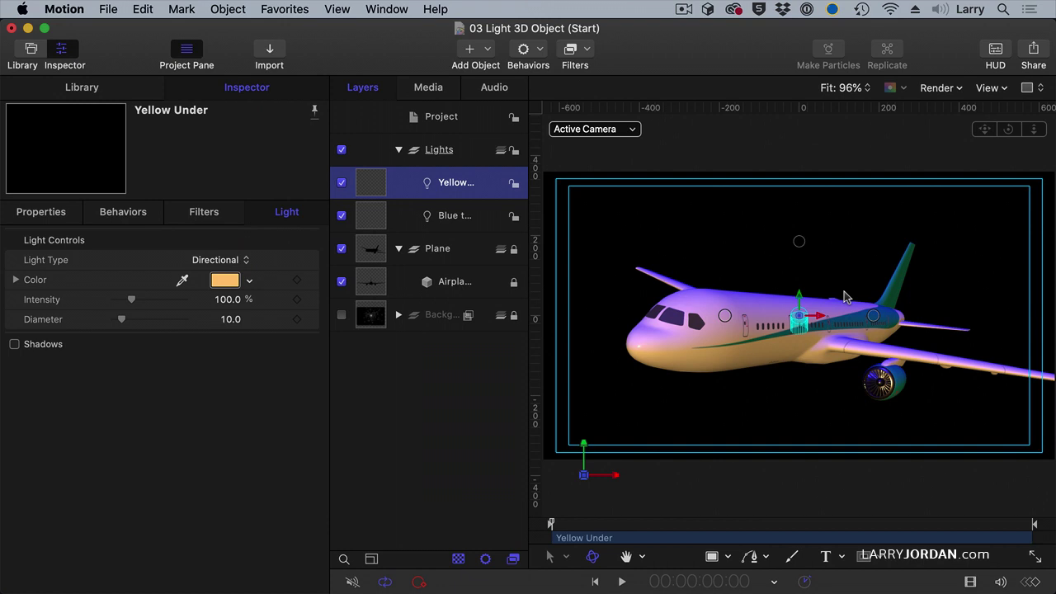
- Aim Yellow Under up at the plane's underside and lower its intensity to 20%
left_click_drag(801, 243, 791, 310)
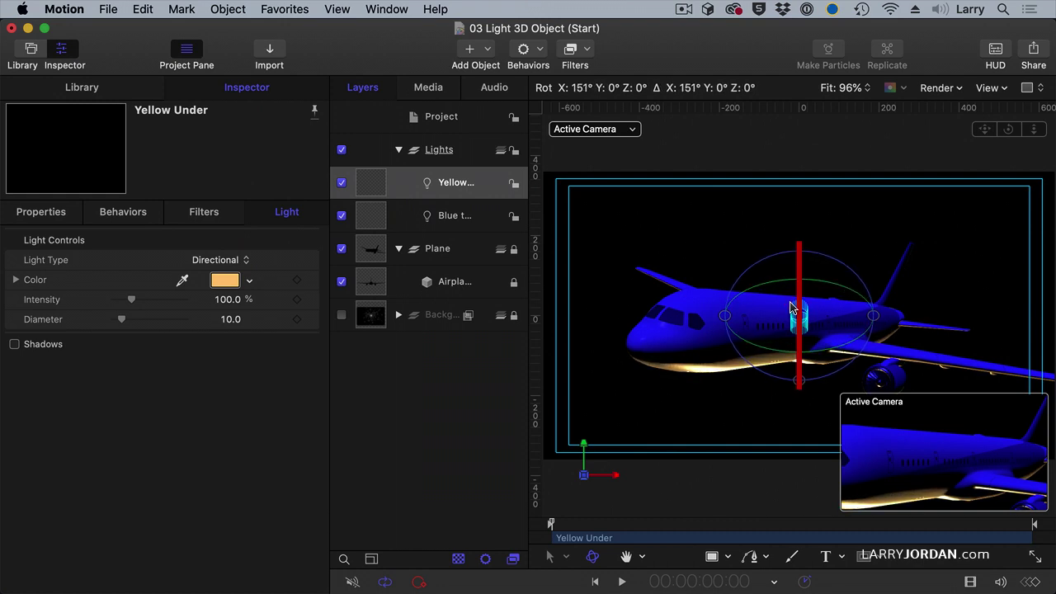
left_click_drag(790, 309, 798, 318)
left_click_drag(873, 319, 858, 319)
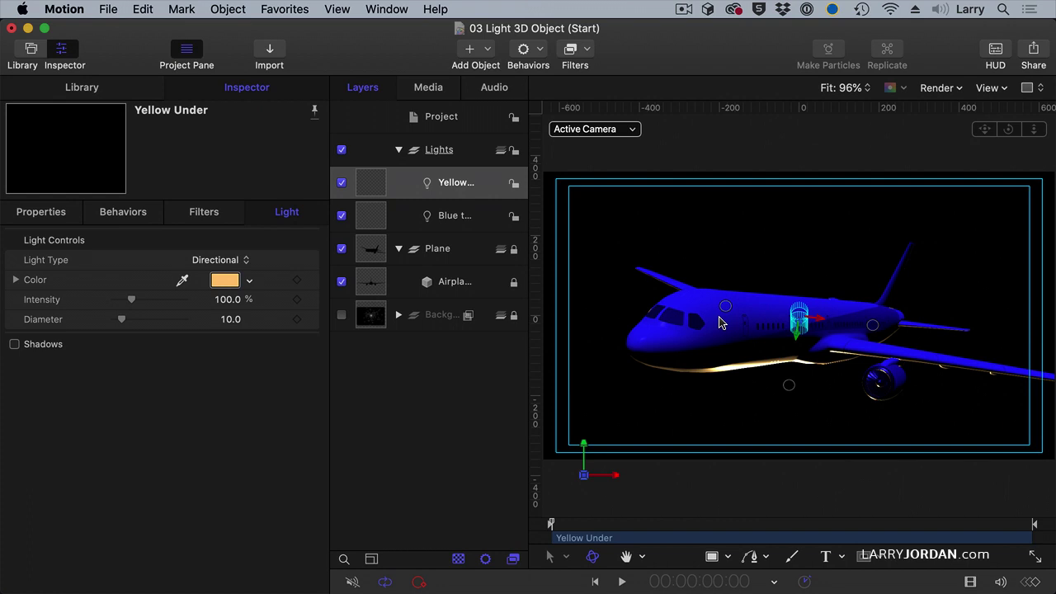
left_click_drag(726, 307, 729, 307)
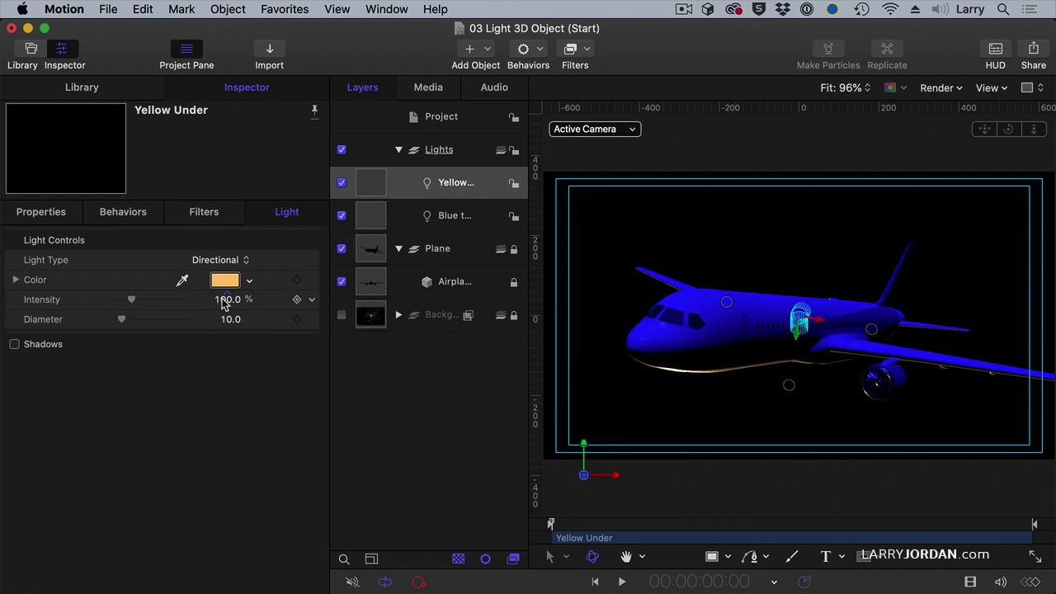
left_click_drag(227, 301, 226, 302)
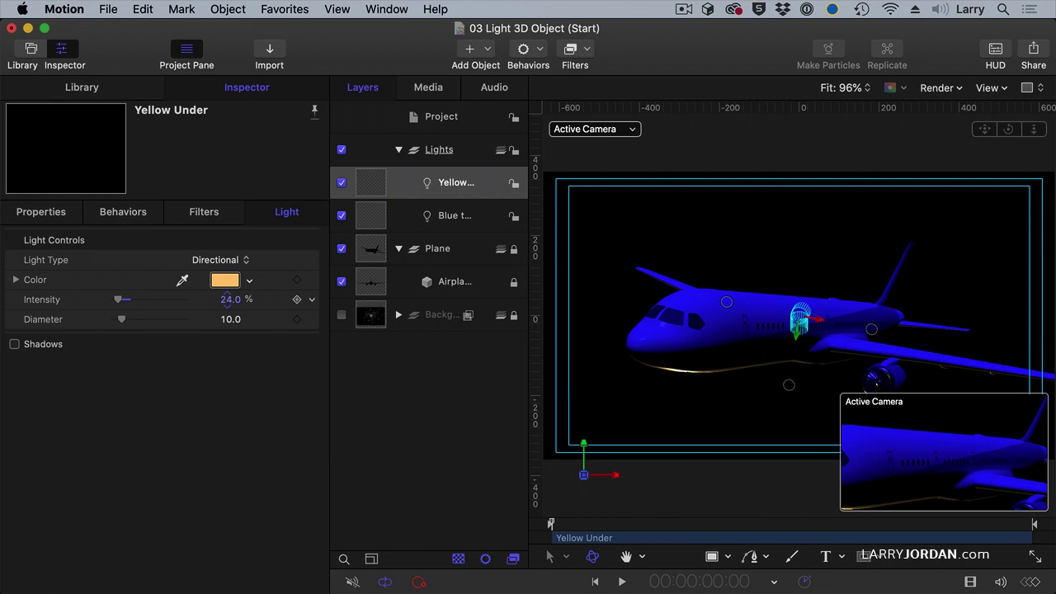
left_click_drag(230, 299, 231, 299)
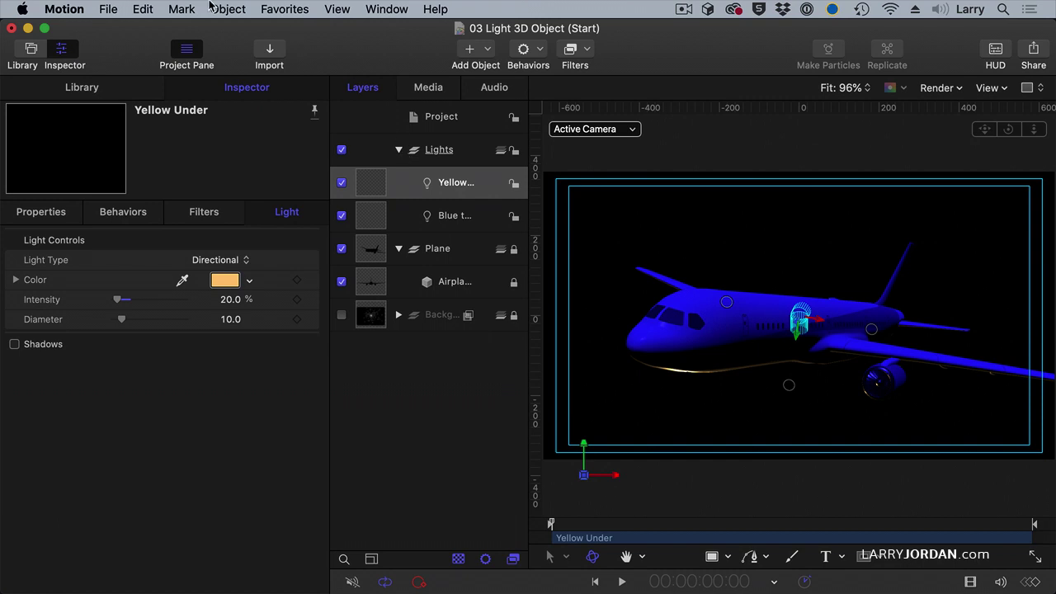
- Add a third light with Shift-Command-L, make it a Spot light, and rotate it to about -60° Y
key("shift+super+l")
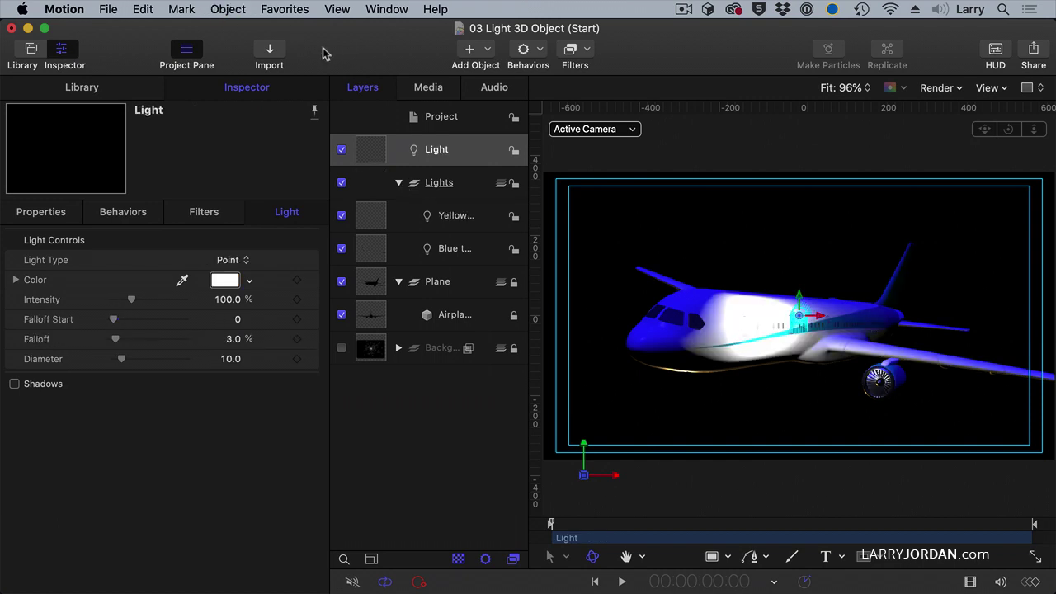
left_click(232, 260)
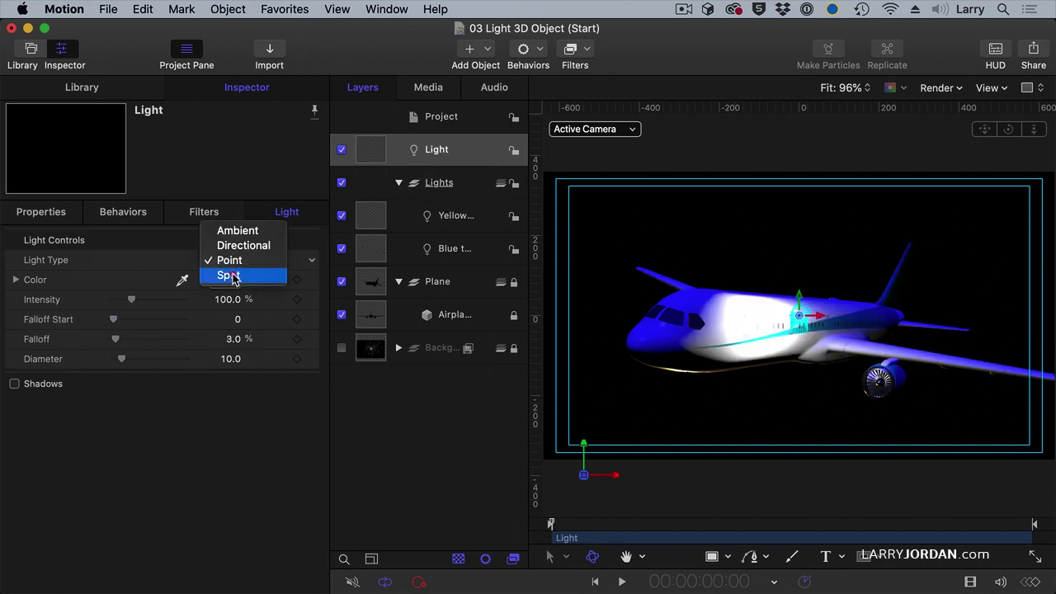
left_click(235, 276)
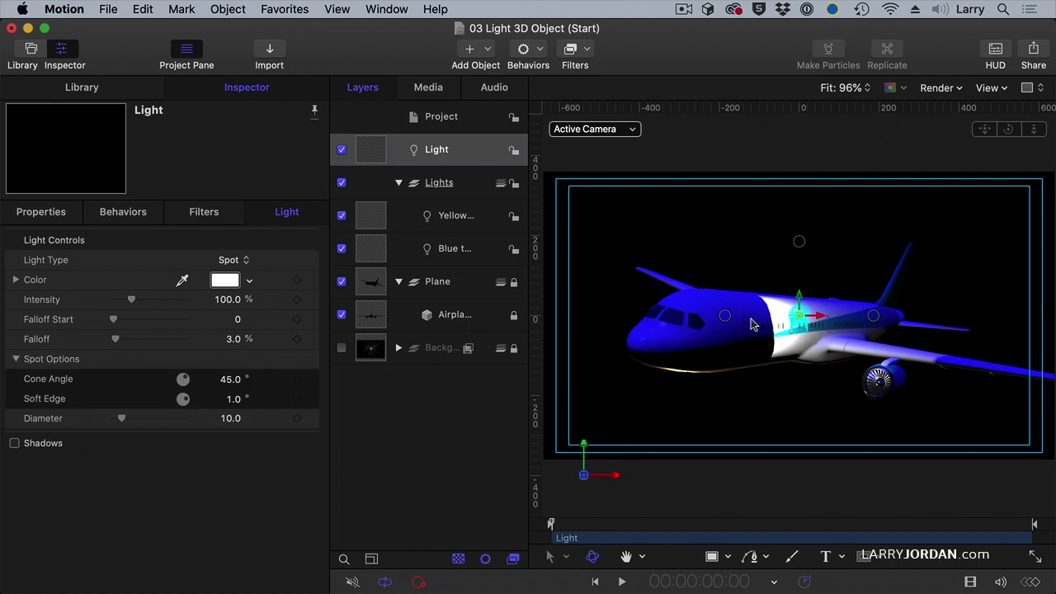
left_click_drag(723, 320, 698, 322)
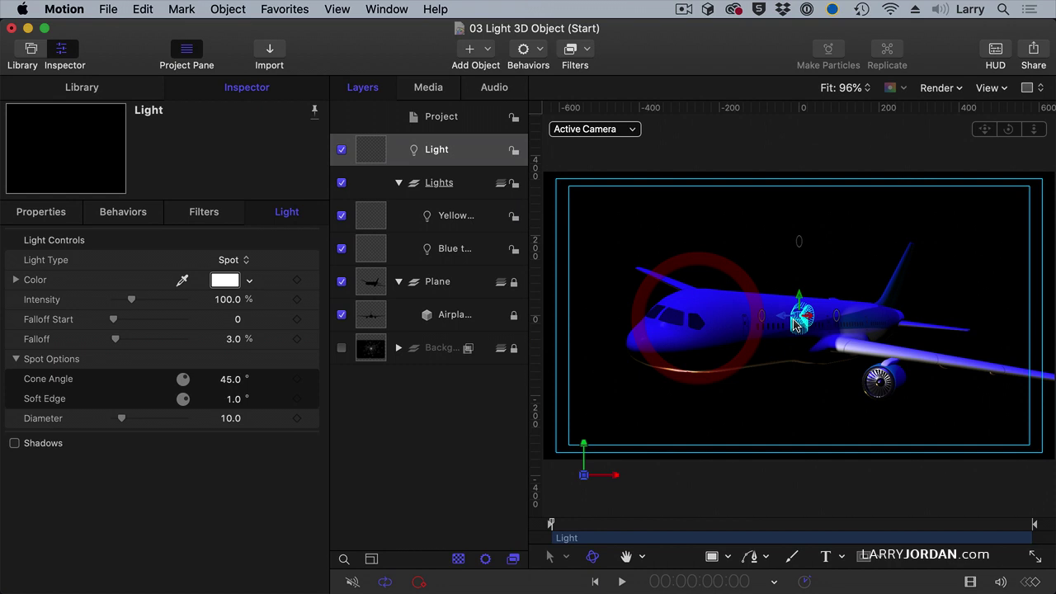
left_click_drag(800, 242, 785, 286)
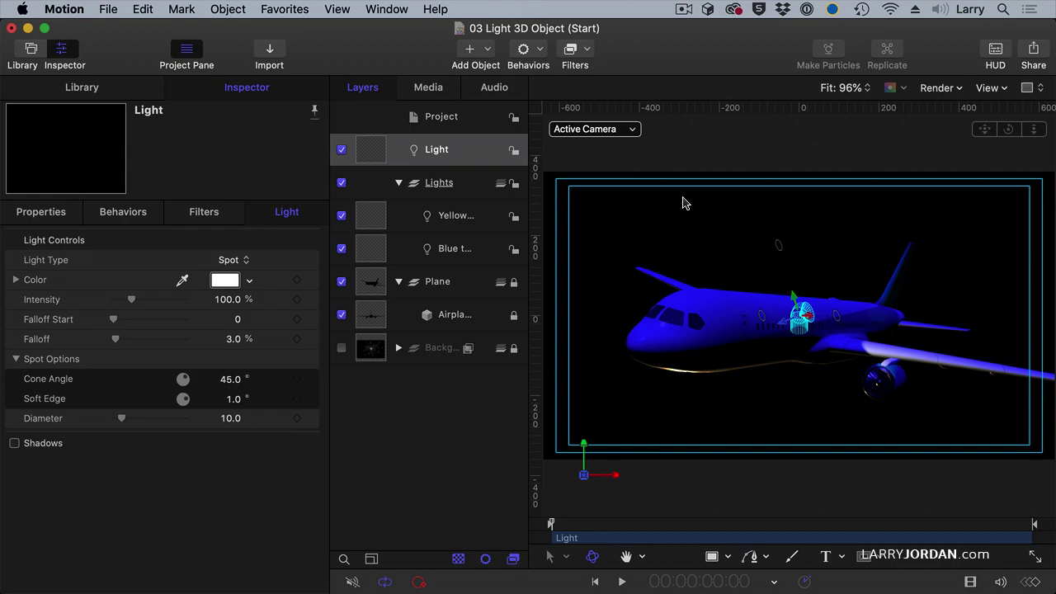
- In the Top camera view, move the white spotlight beside the plane and angle it toward the aircraft
left_click(631, 132)
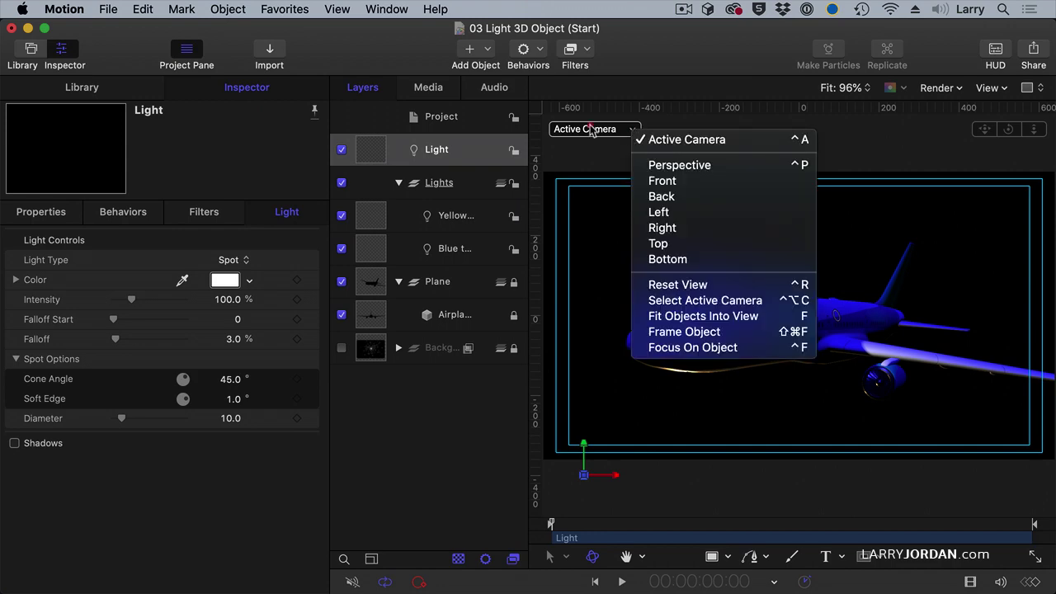
left_click(661, 243)
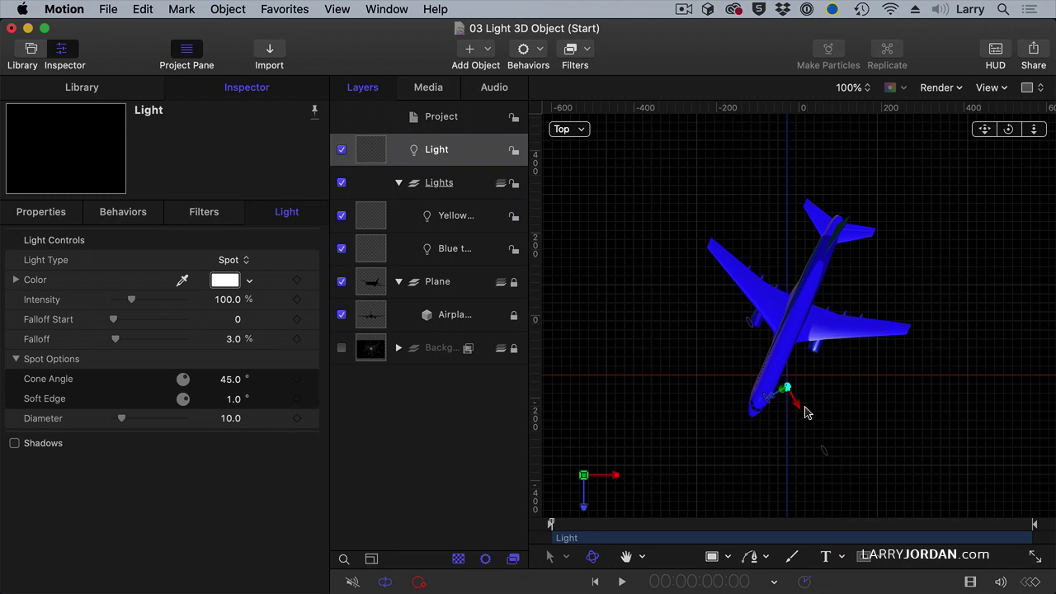
left_click_drag(795, 401, 859, 353)
left_click(878, 388)
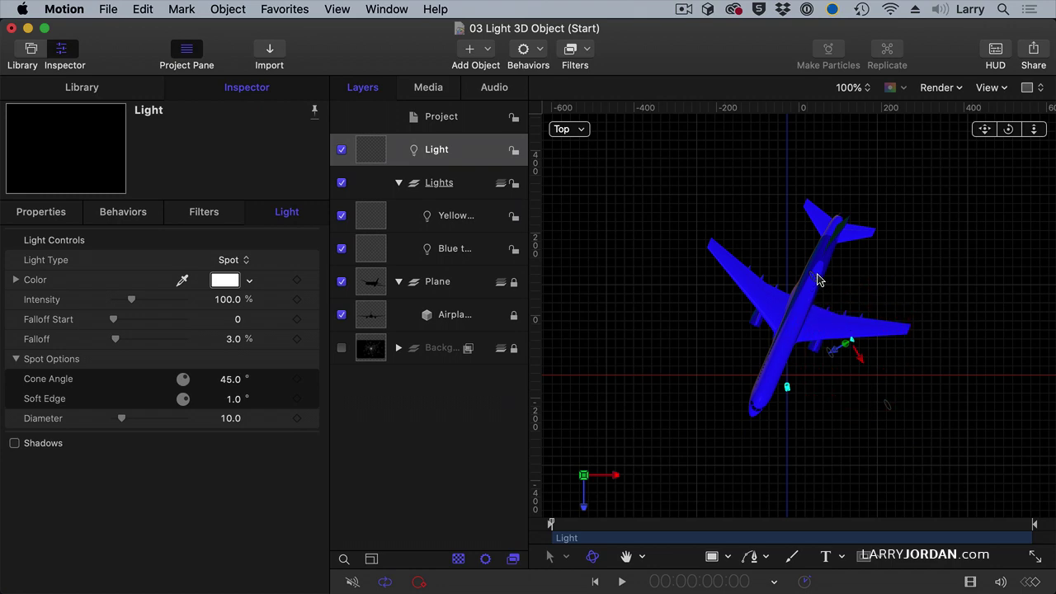
left_click_drag(818, 278, 778, 393)
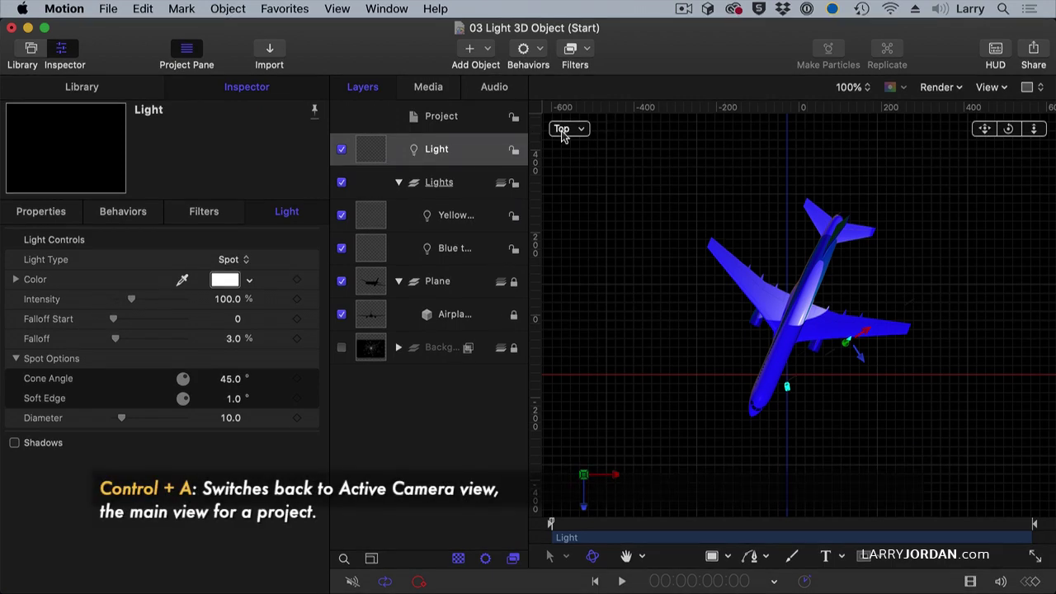
- Return to the main camera view and move the new light into the Lights group
key("ctrl+a")
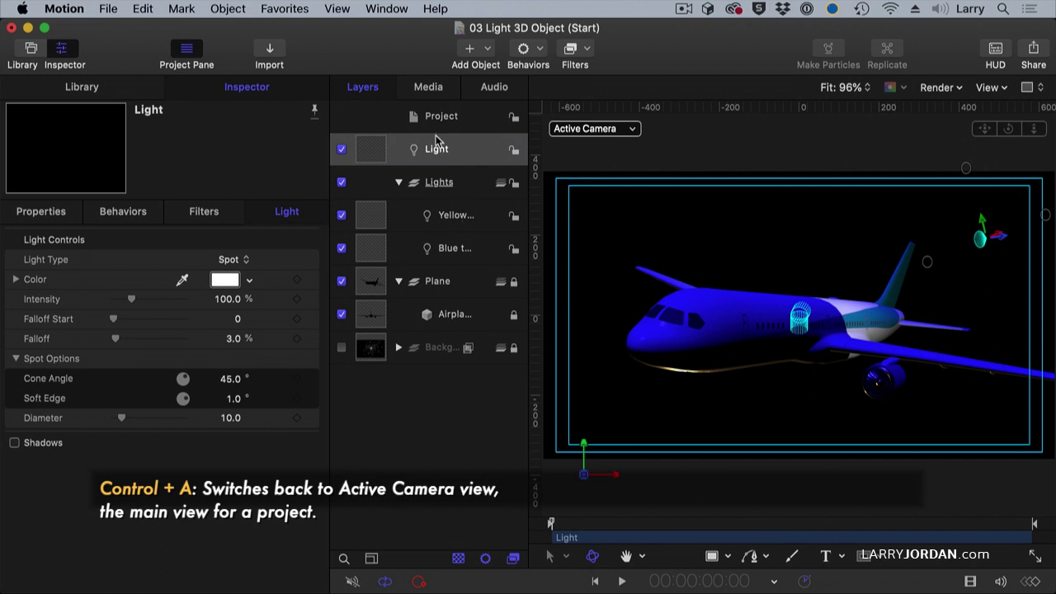
left_click_drag(440, 154, 464, 188)
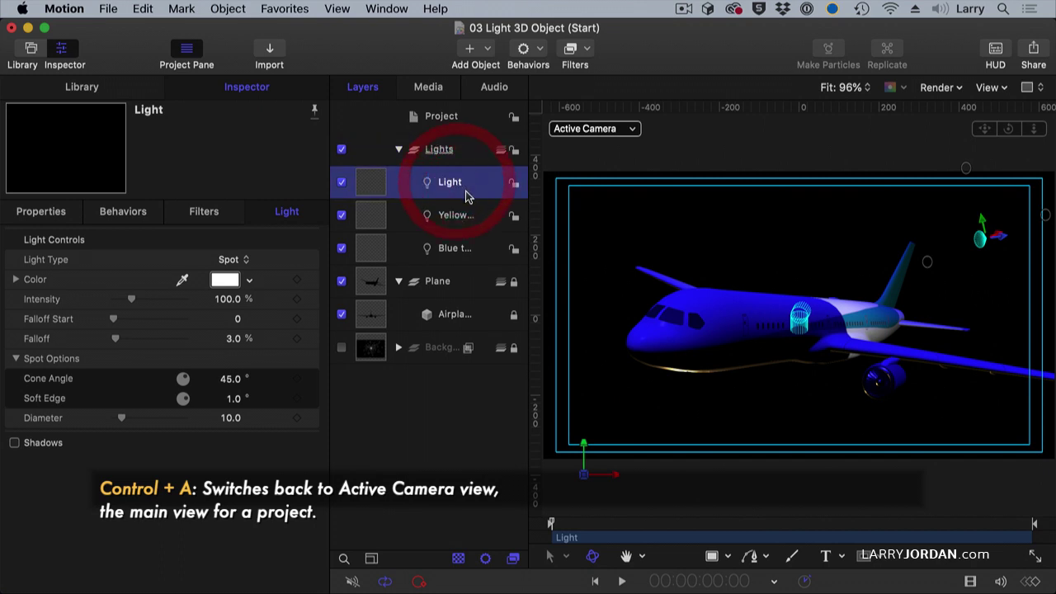
left_click(457, 183)
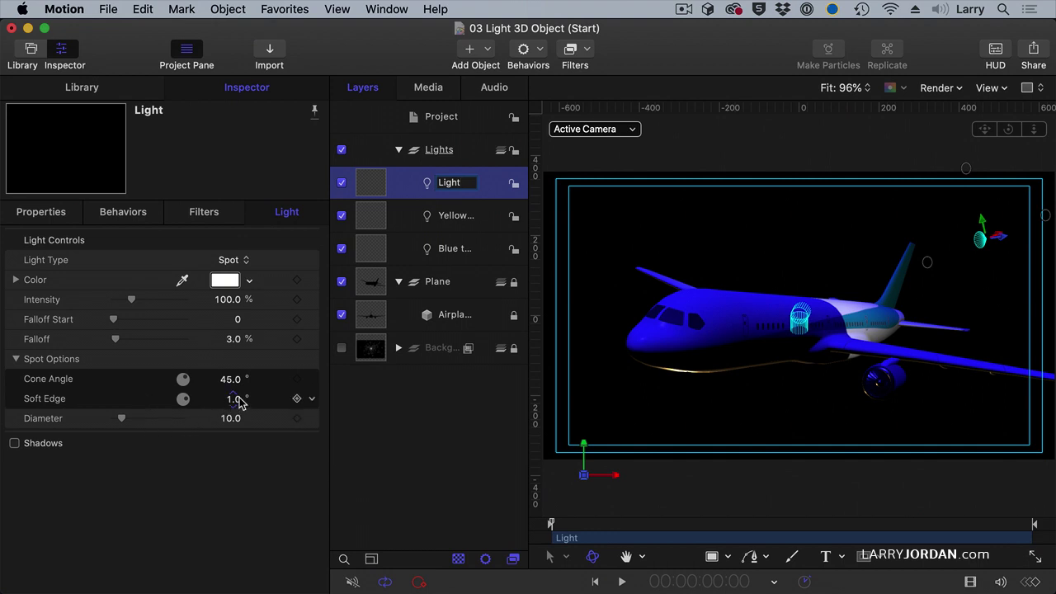
- Set the spotlight's Soft Edge to 39, Intensity to 116, and rotation to 20.2° X, 327.7° Y
mouse_move(236, 401)
left_mouse_down()
mouse_move(248, 400)
mouse_move(232, 399)
left_mouse_up()
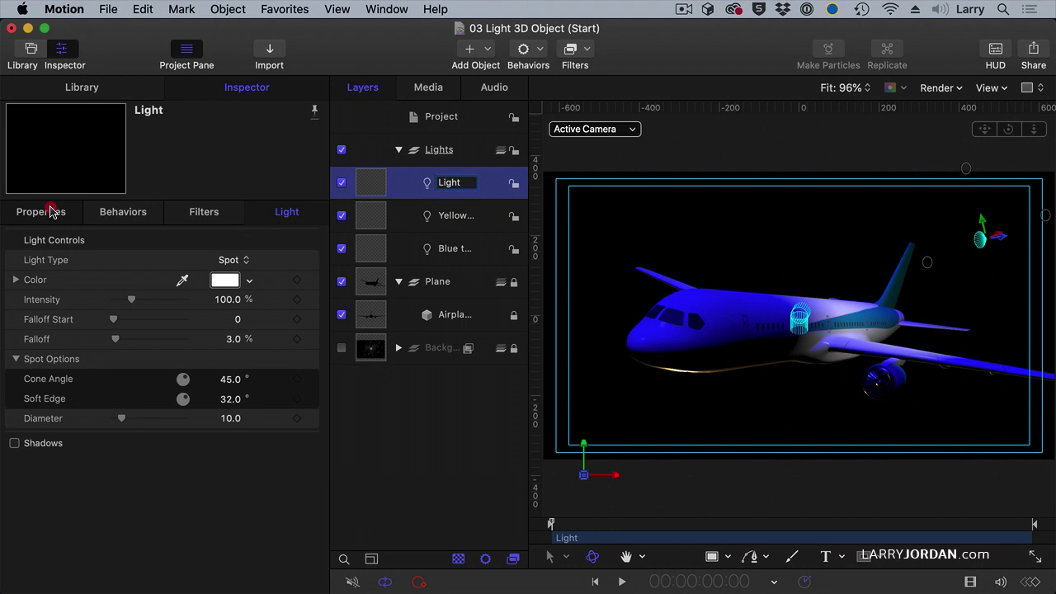
left_click(51, 212)
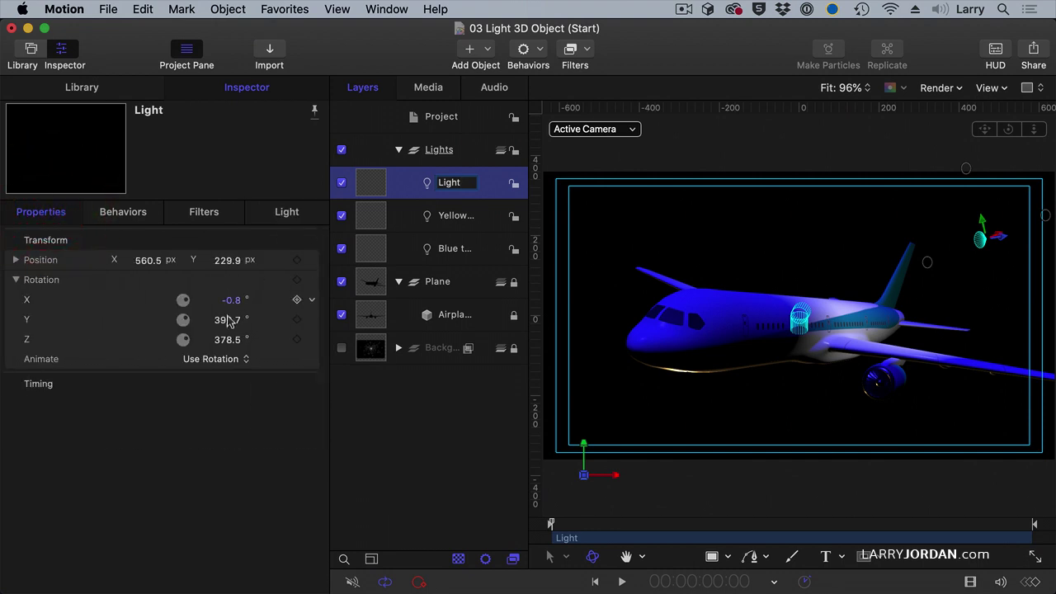
left_click_drag(228, 322, 227, 322)
left_click(292, 209)
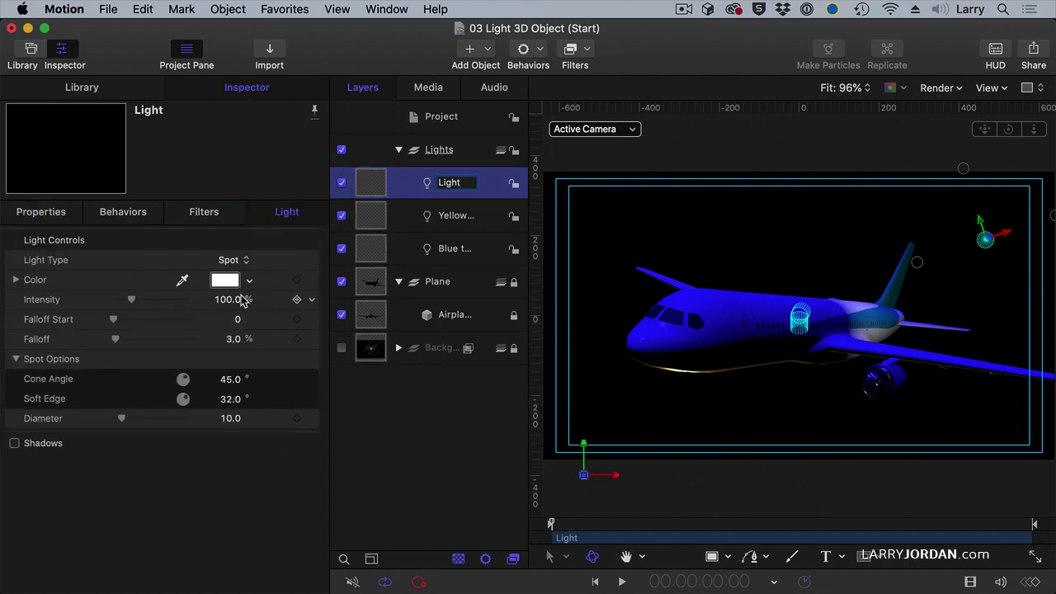
left_click_drag(232, 303, 231, 300)
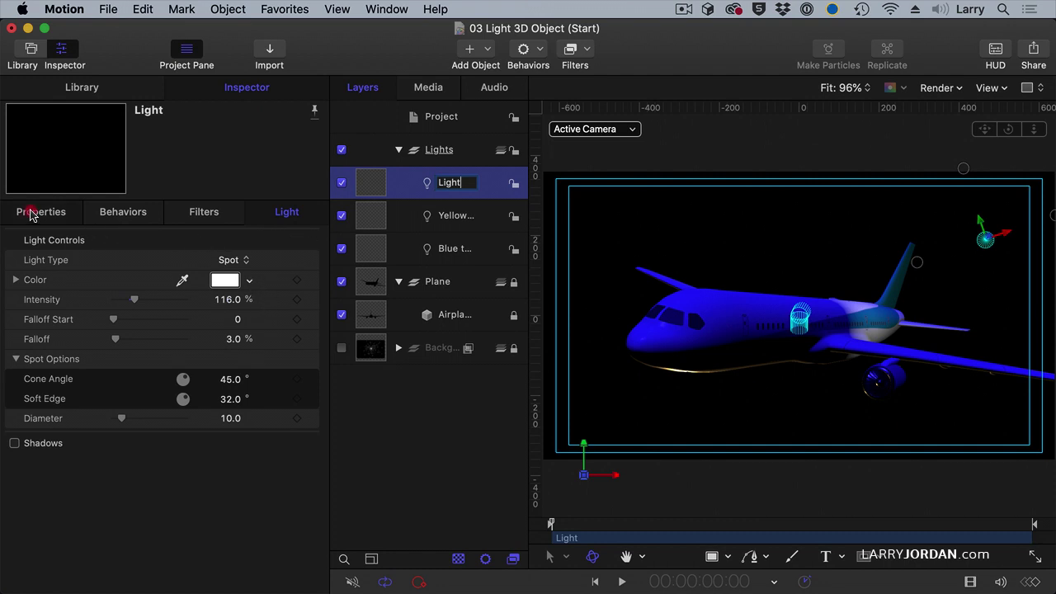
left_click(31, 213)
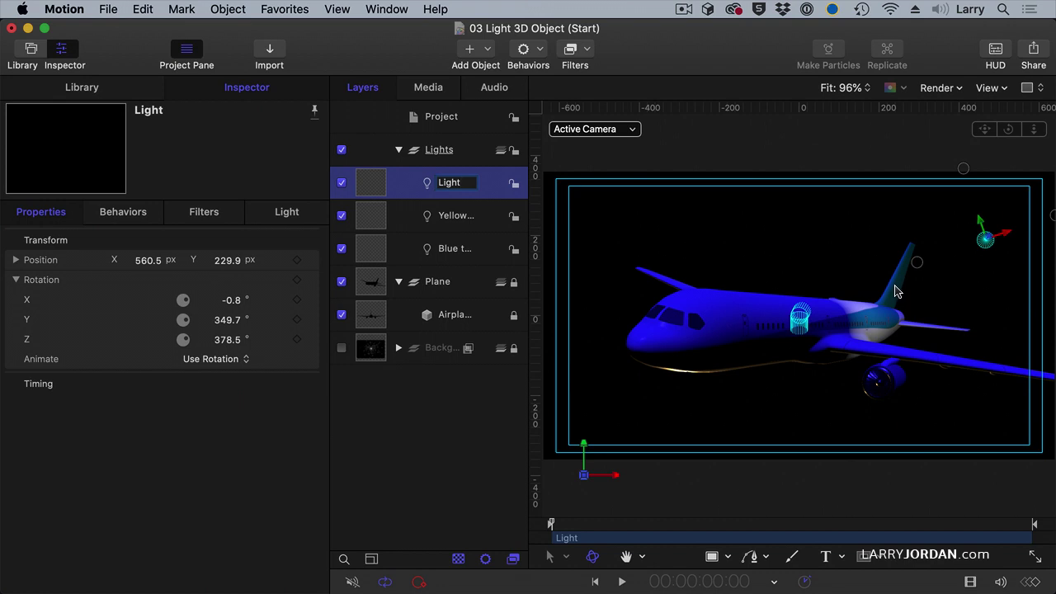
left_click_drag(218, 326, 204, 326)
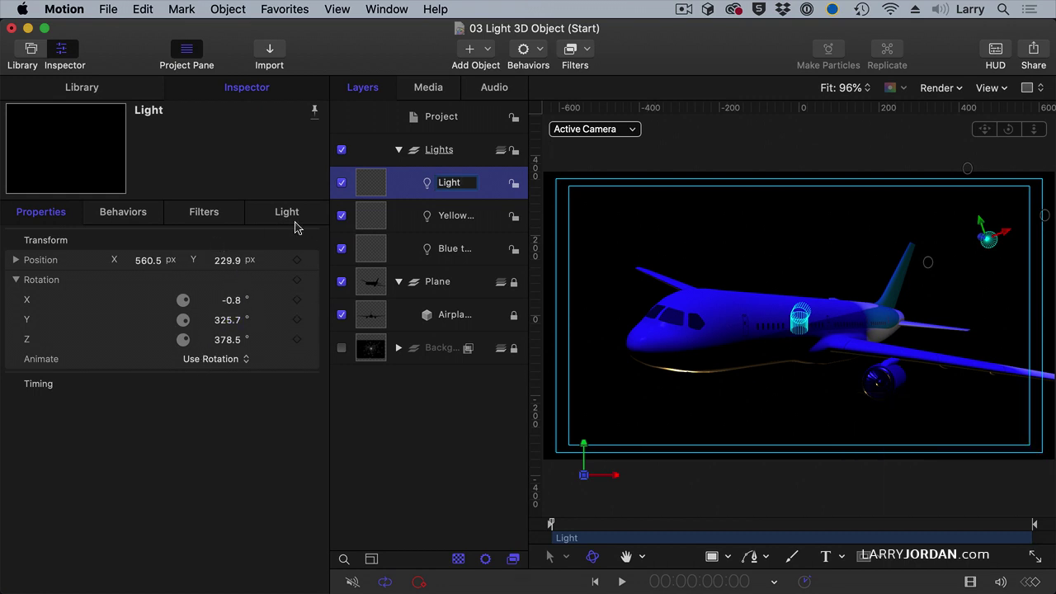
left_click(296, 216)
left_click_drag(230, 400, 231, 399)
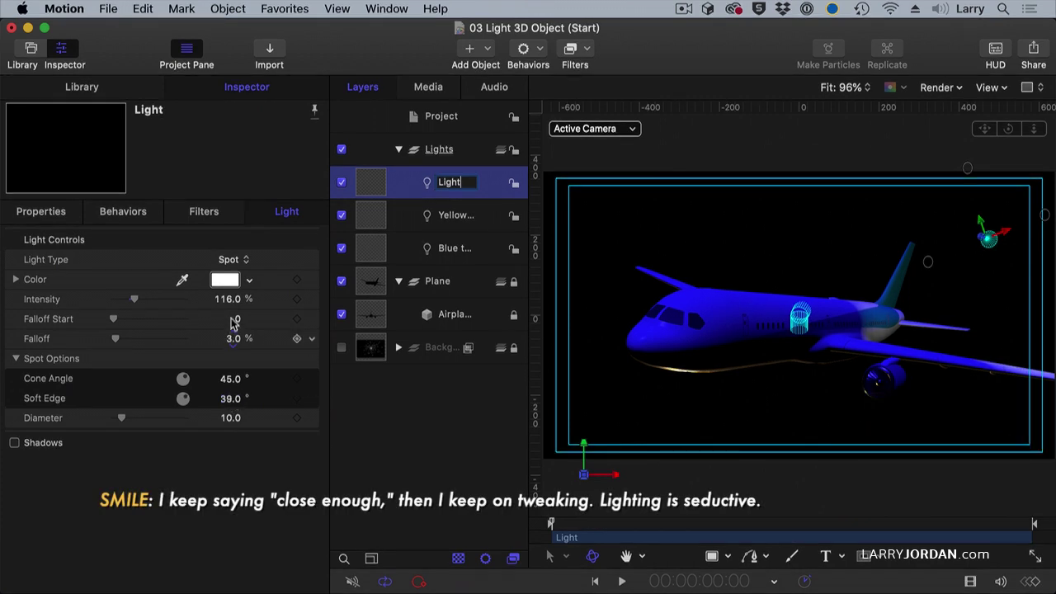
left_click(25, 213)
left_click_drag(227, 319, 231, 301)
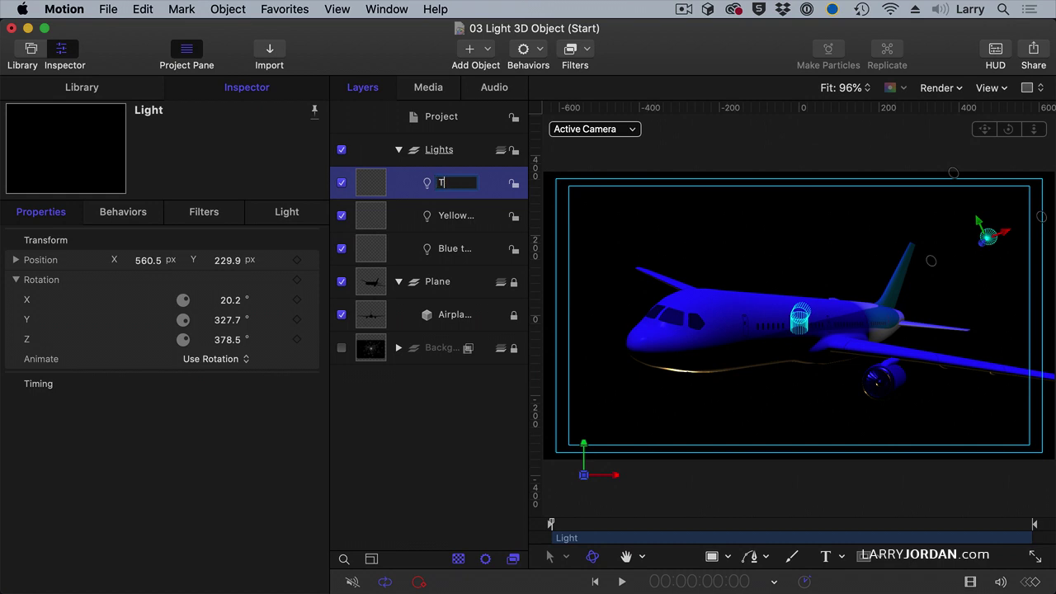
- Name the spotlight 'Tail light' and add a fourth new light to the scene
type("ght")
key("Return")
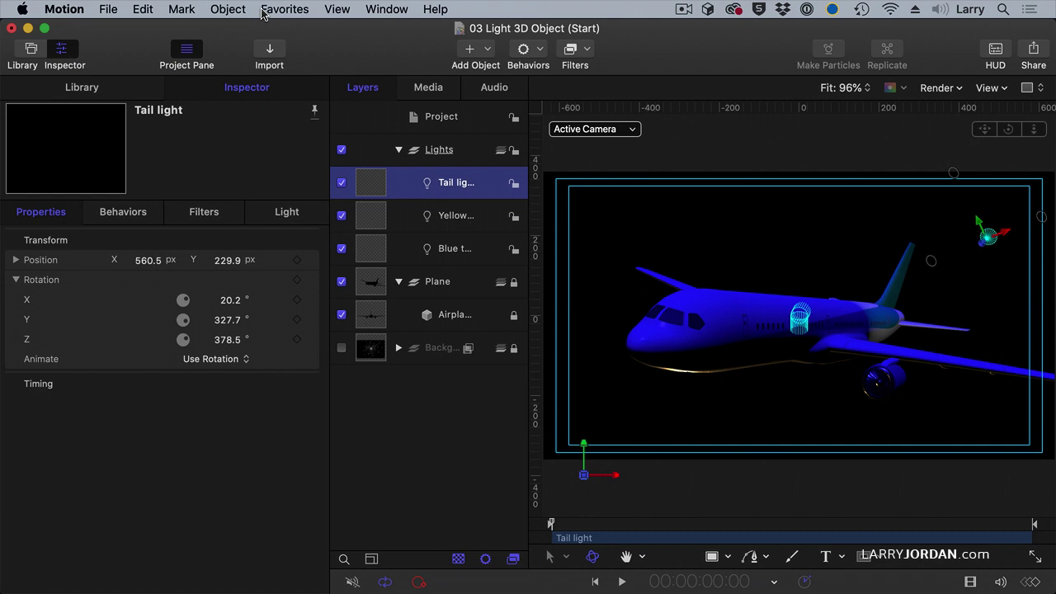
key("super+shift+l")
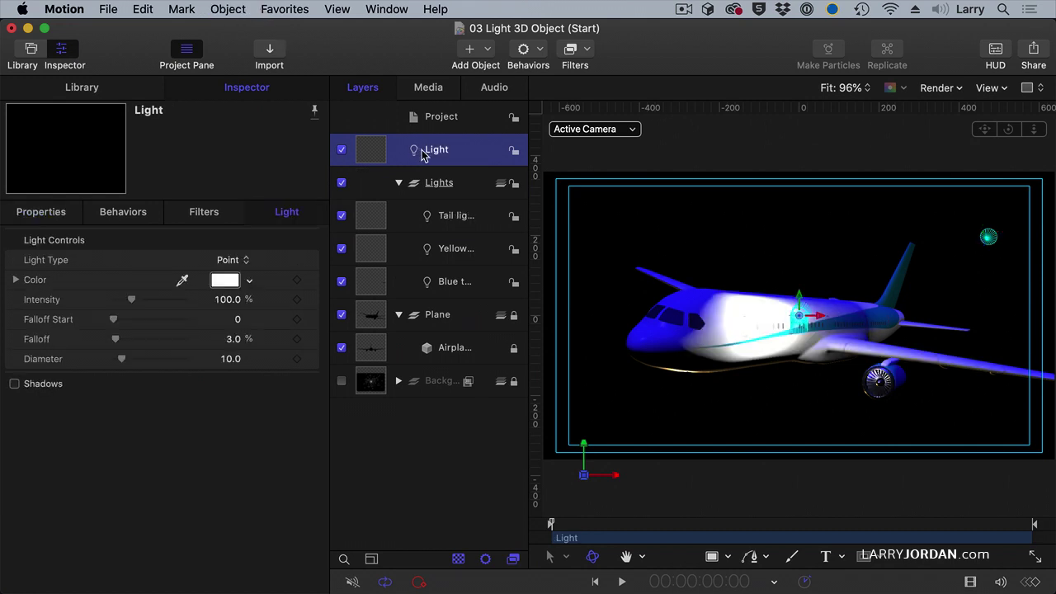
- Move the new light into the Lights group, make it a spotlight, and place it ahead of the nose in Top view
left_click_drag(438, 154, 436, 188)
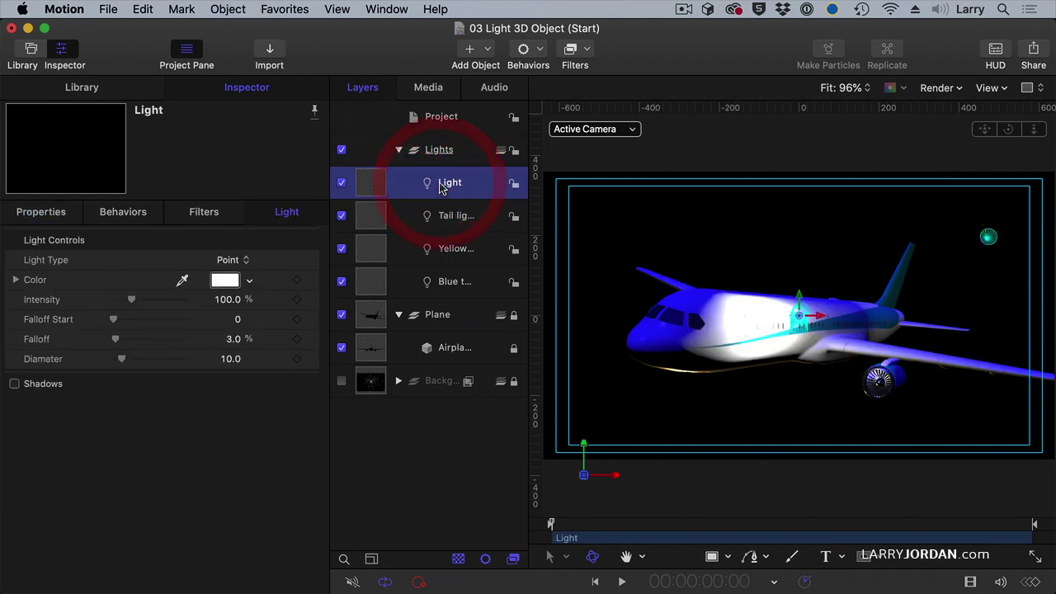
left_click(235, 263)
left_click(229, 276)
left_click(596, 130)
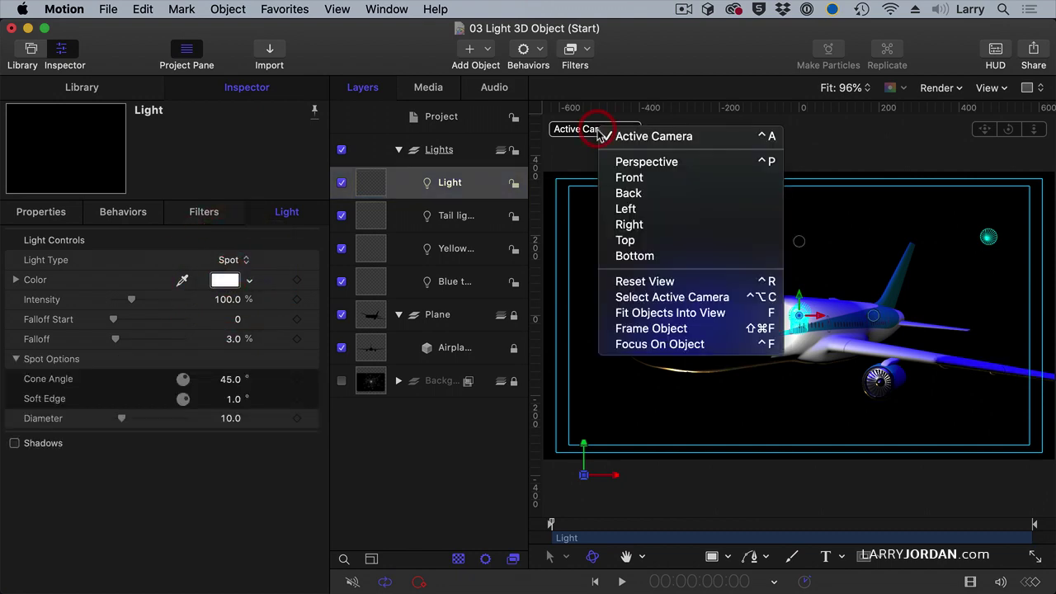
left_click(621, 239)
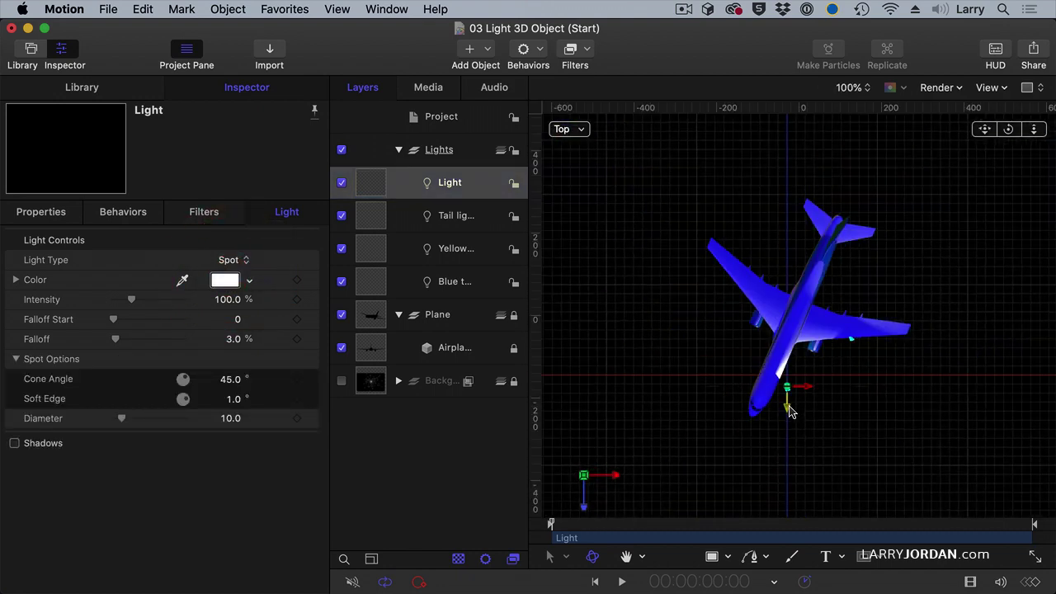
left_click_drag(788, 413, 733, 443)
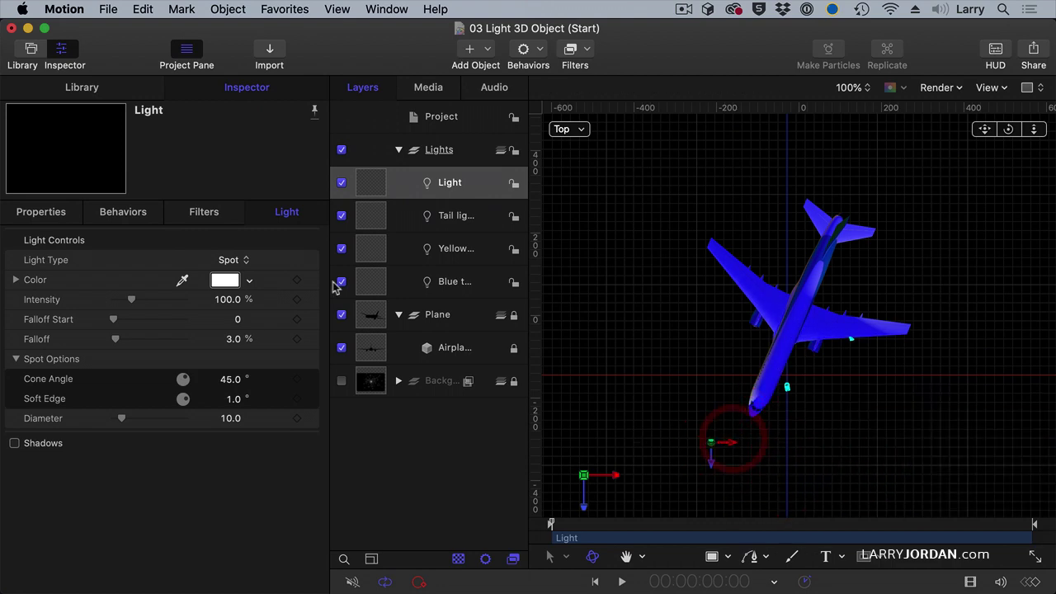
- Color the spotlight red, narrow its cone to 35°, and turn it to -27° on Y
left_click(225, 281)
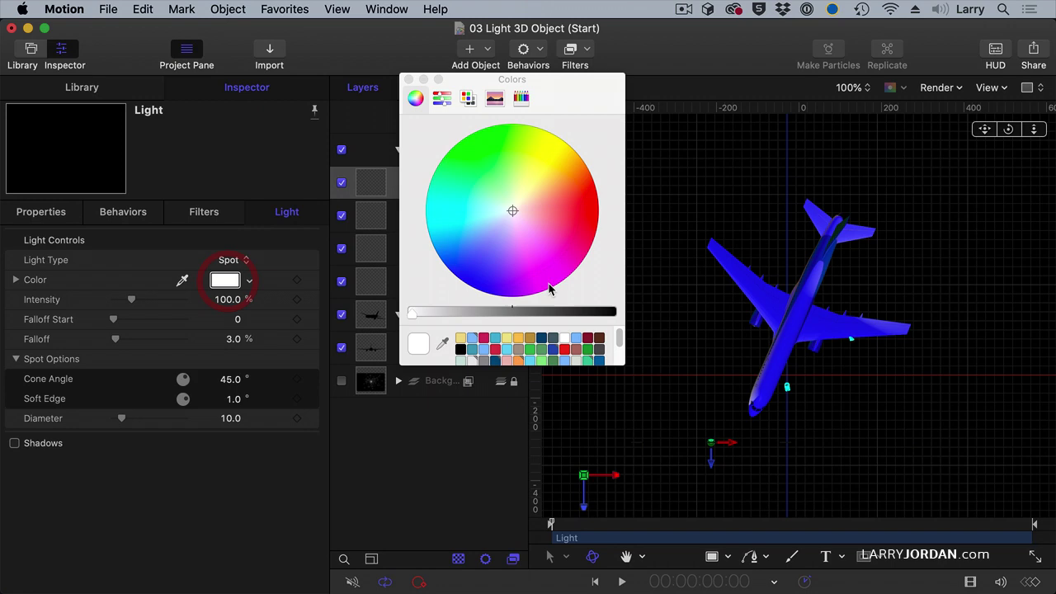
left_click_drag(551, 272, 568, 222)
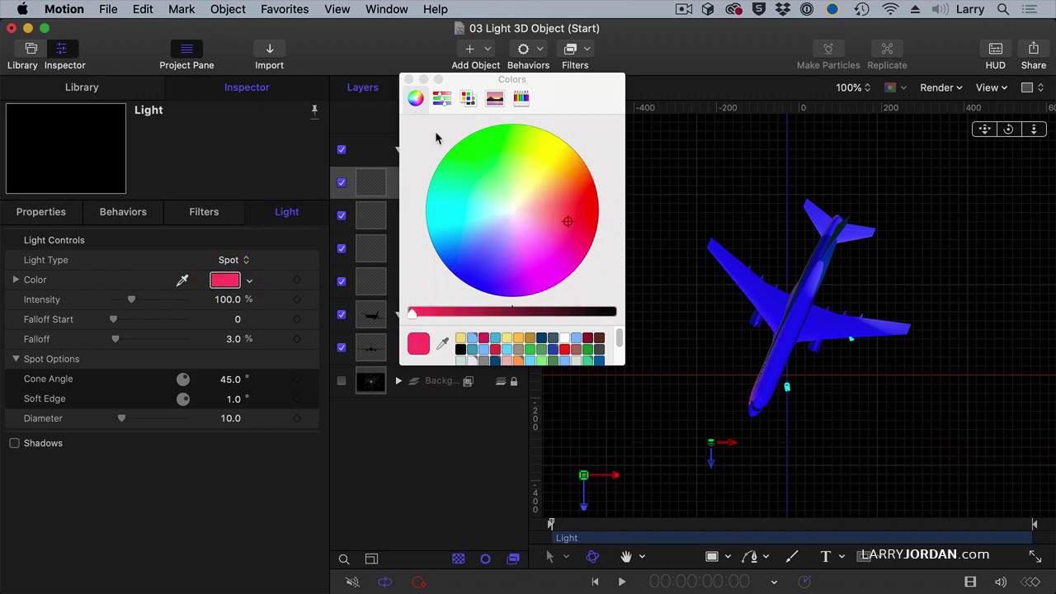
left_click(409, 79)
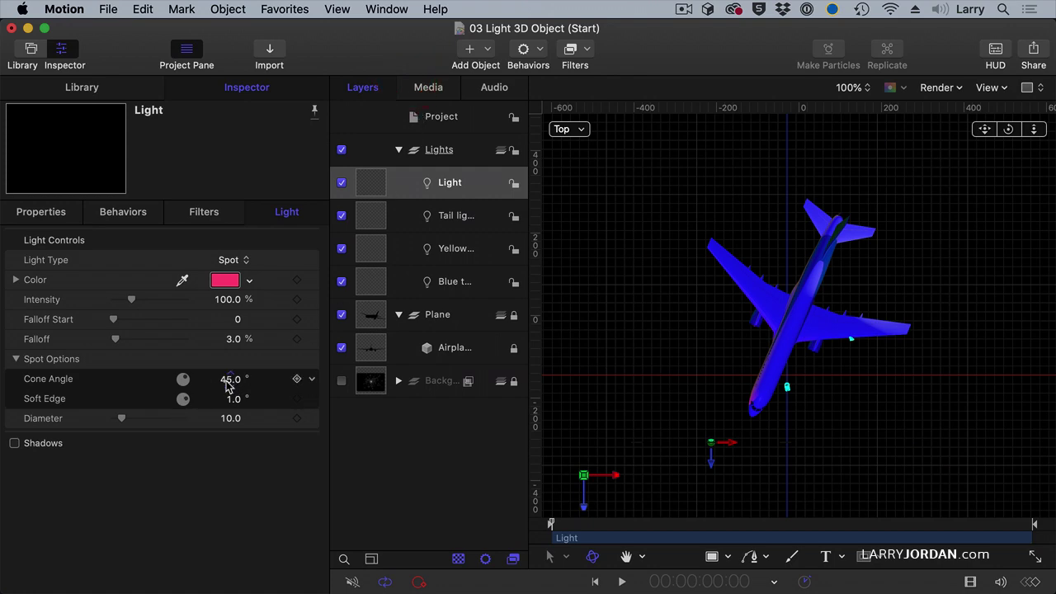
left_click_drag(230, 379, 216, 379)
left_click(62, 216)
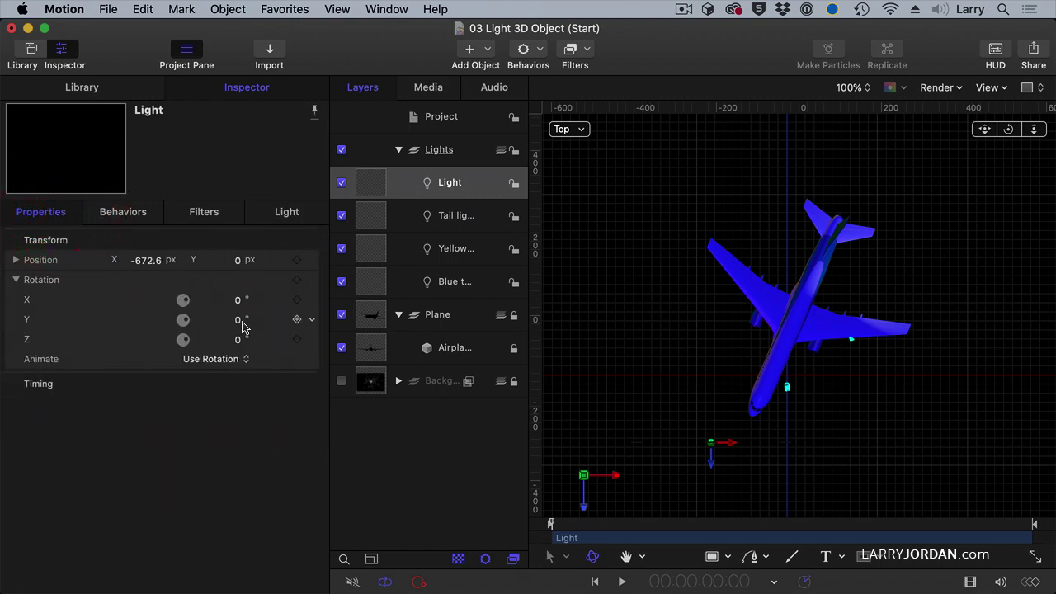
left_click_drag(239, 323, 217, 324)
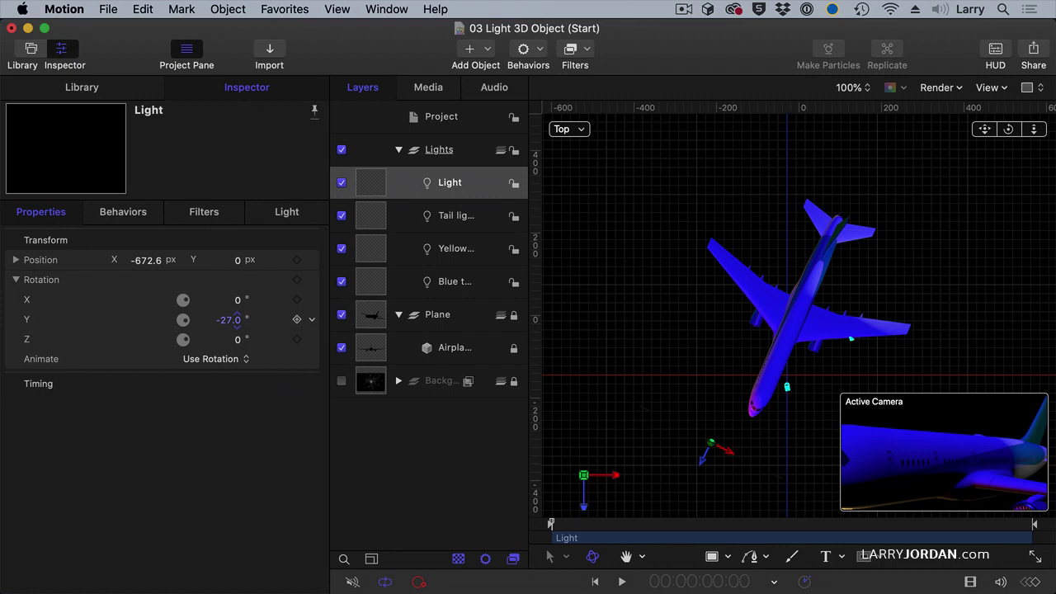
left_click_drag(231, 319, 243, 319)
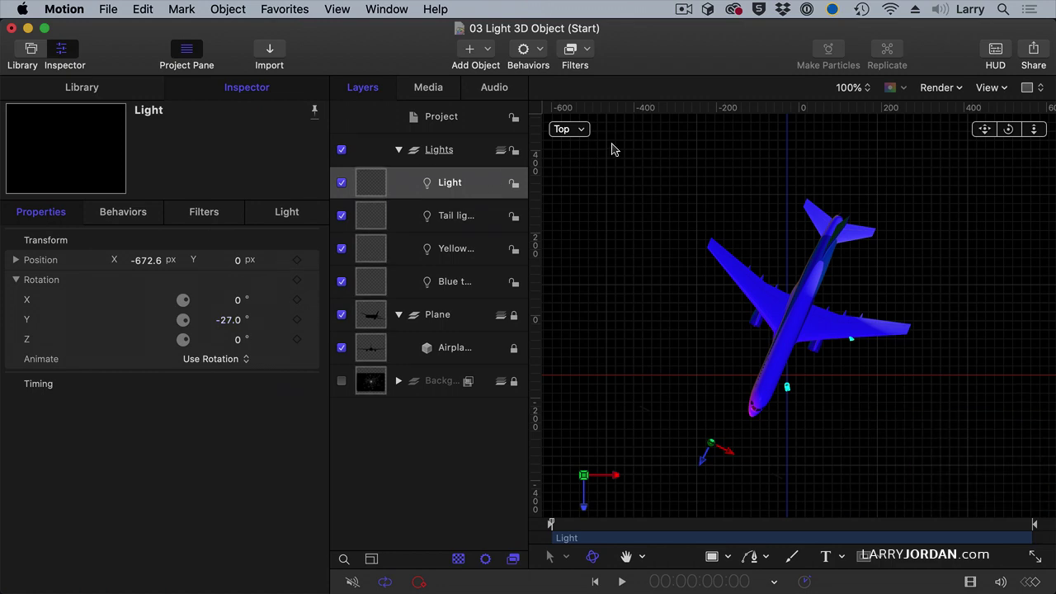
- Return to the Active Camera view and re-aim the red spotlight to -34° on Y
key("ctrl+a")
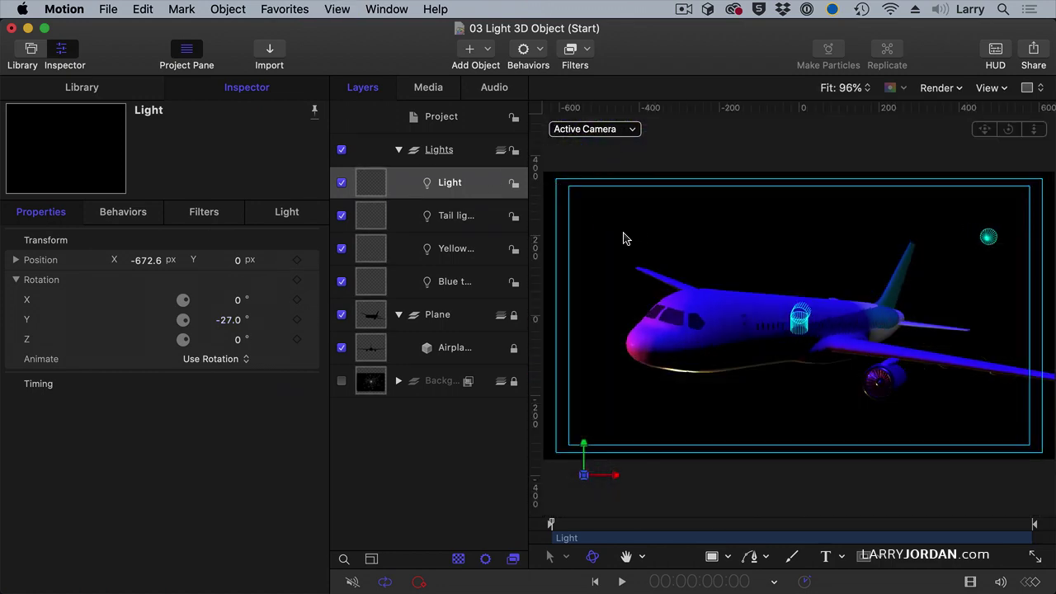
left_click_drag(233, 324, 229, 330)
- Turn the Background layer back on, adjust the spotlight's cone, and swing it to -53° on Y
left_click(537, 527)
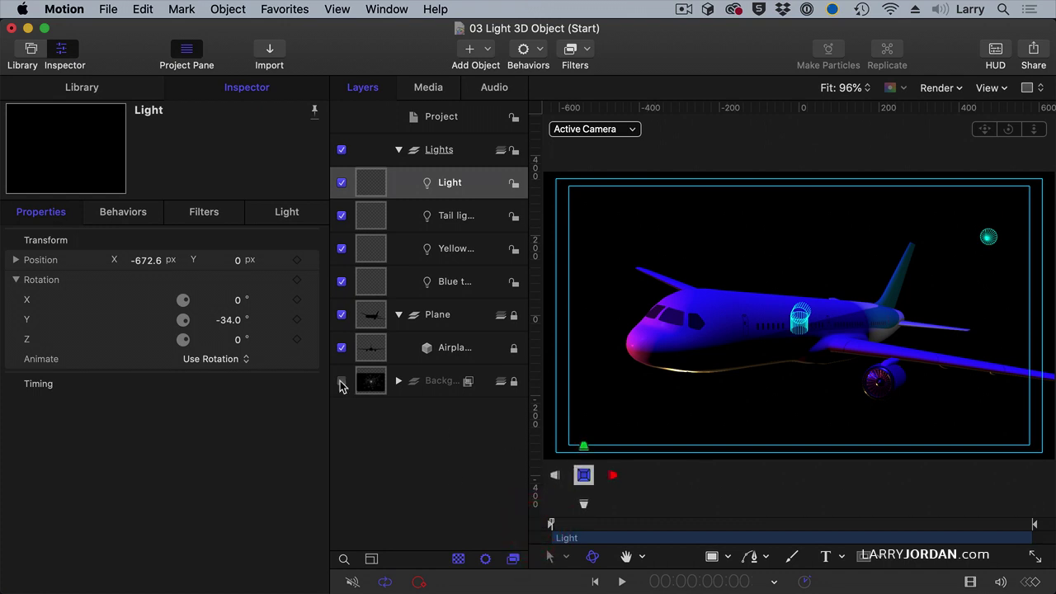
left_click(342, 381)
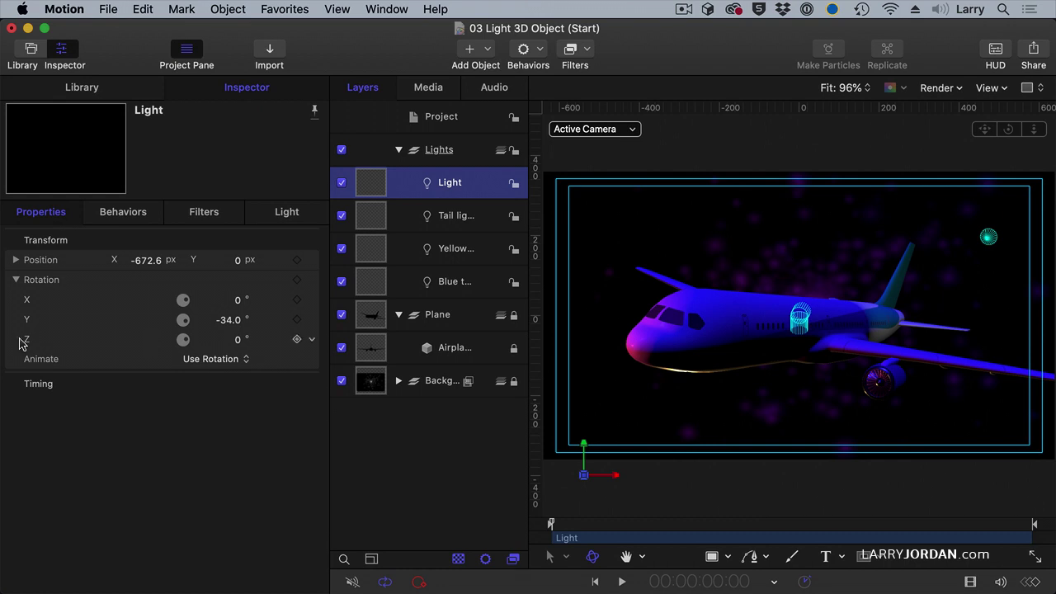
left_click(285, 212)
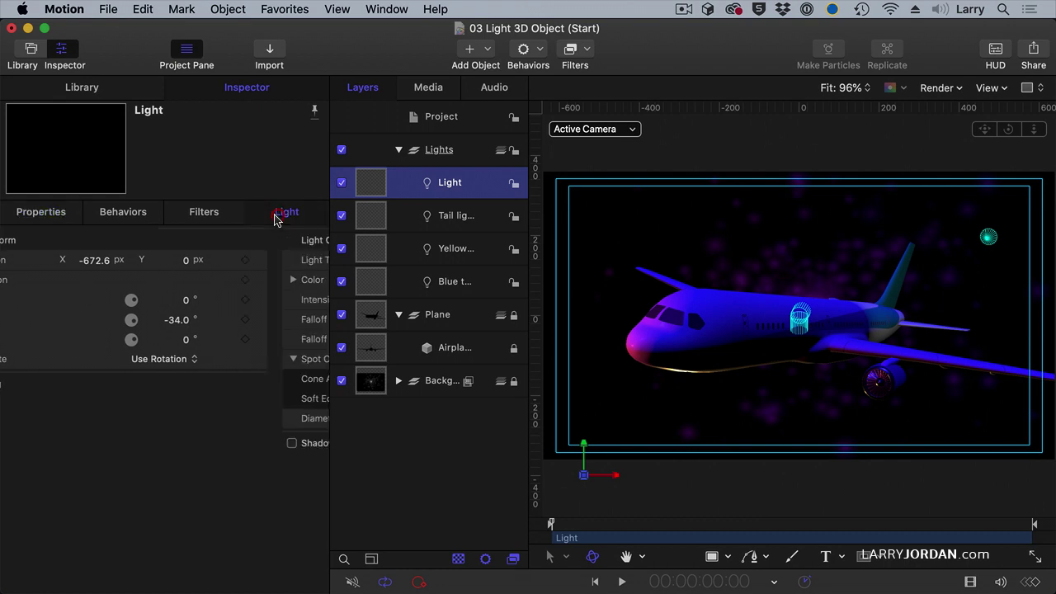
mouse_move(222, 389)
left_mouse_down()
mouse_move(233, 389)
mouse_move(219, 380)
left_mouse_up()
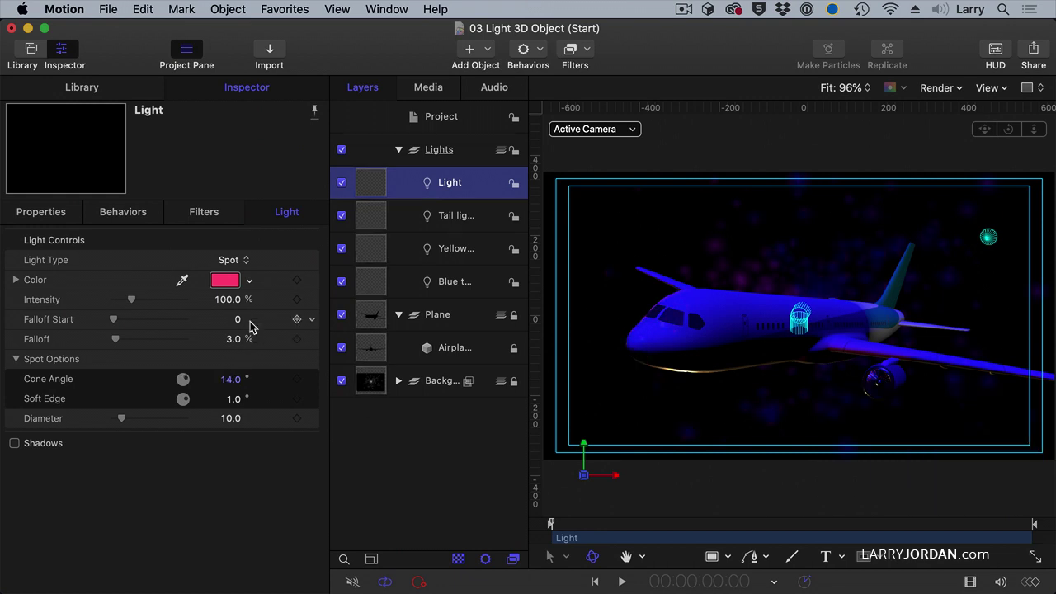
left_click(46, 213)
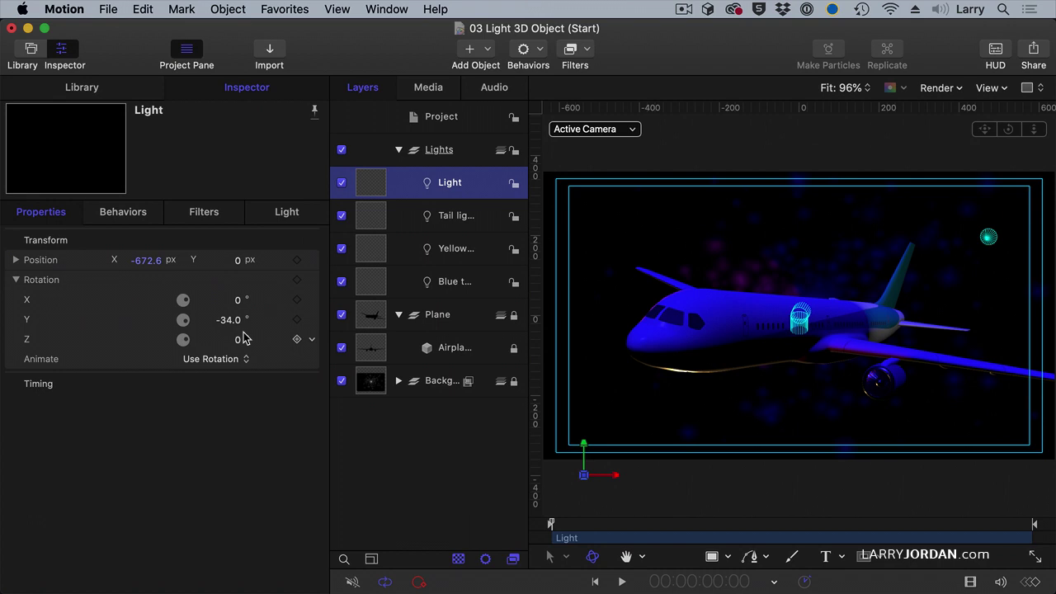
mouse_move(237, 320)
left_mouse_down()
mouse_move(227, 320)
mouse_move(235, 326)
left_mouse_up()
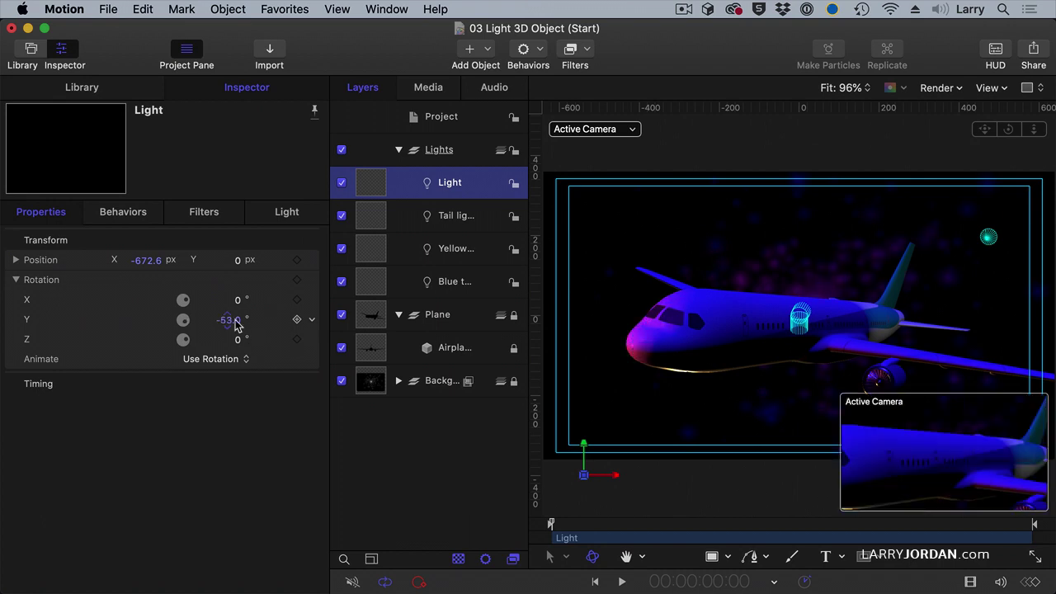
- Narrow the red spotlight's cone to 3°, turn it to -55° on Y, and soften its edge to 14°
left_click(280, 215)
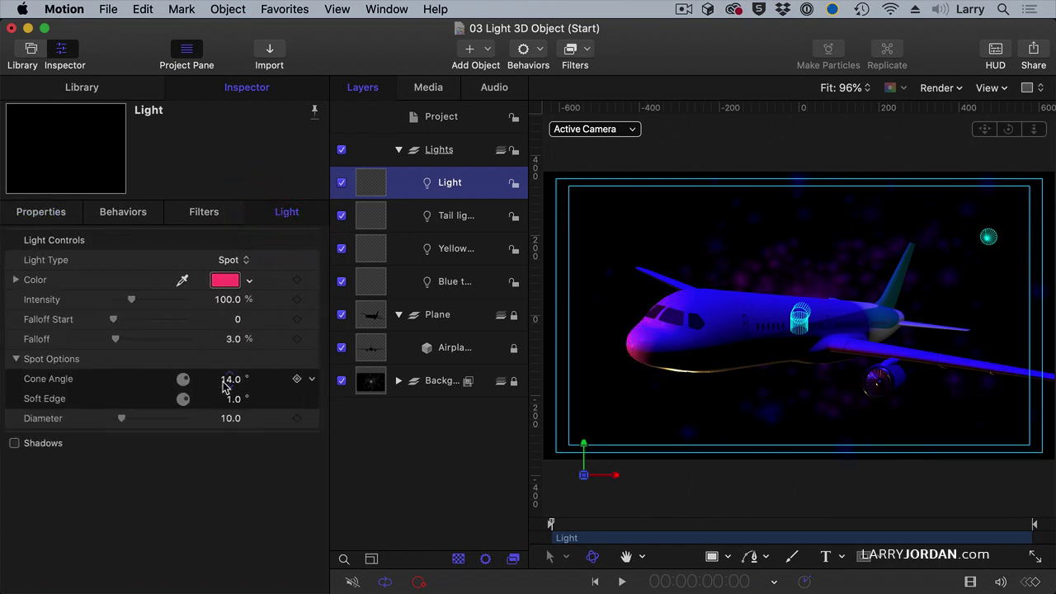
left_click_drag(223, 383, 230, 380)
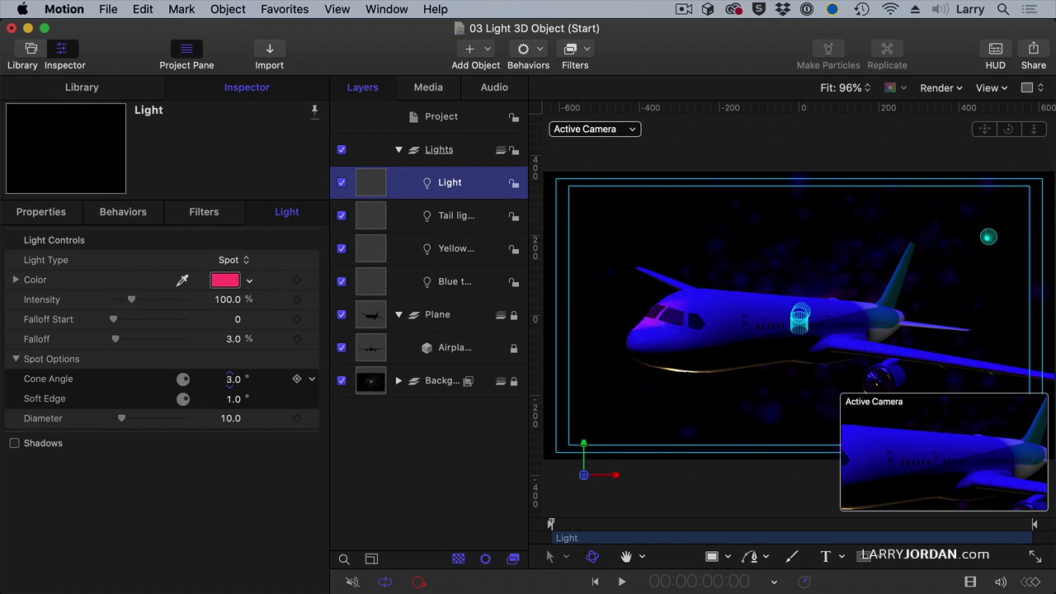
left_click(41, 212)
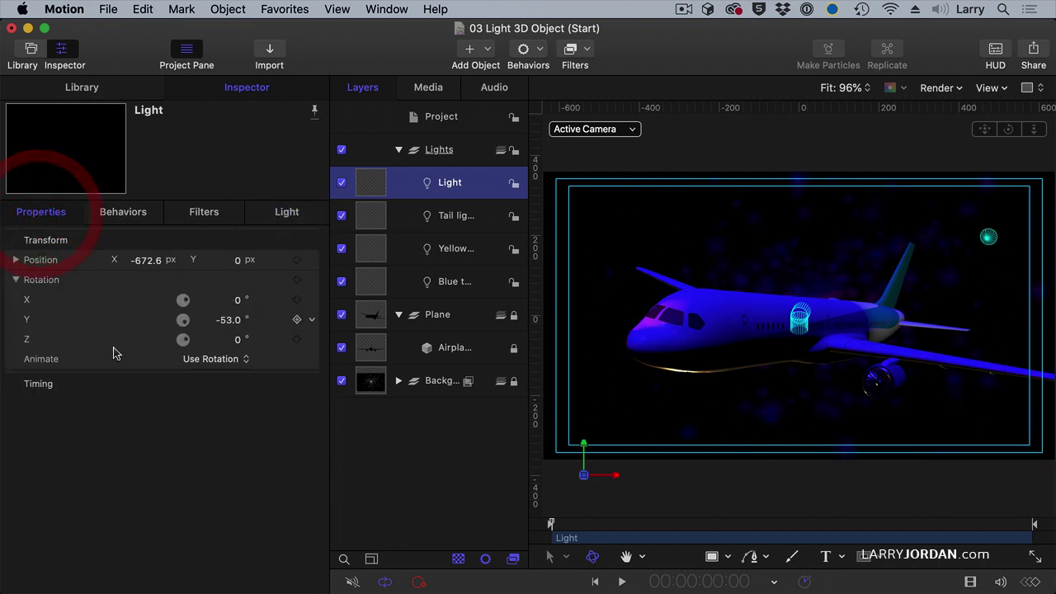
left_click_drag(230, 320, 230, 320)
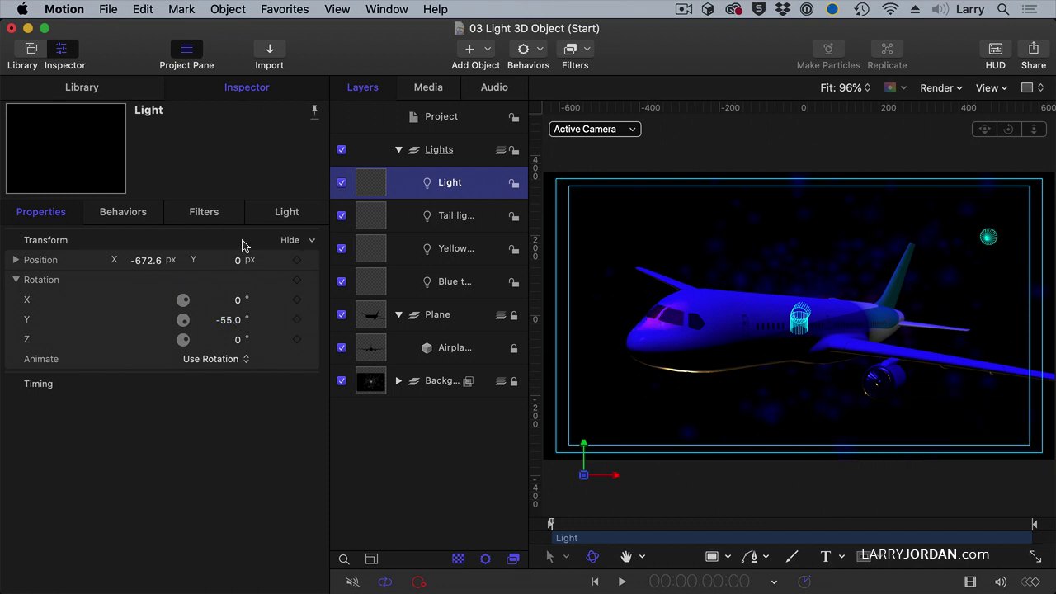
left_click(278, 209)
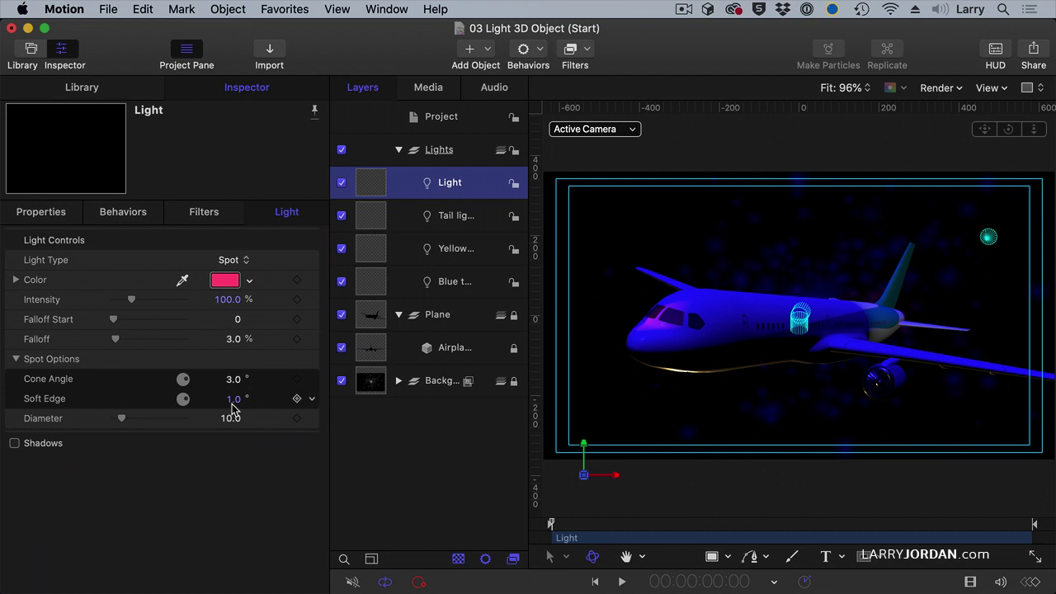
left_click_drag(233, 405, 236, 398)
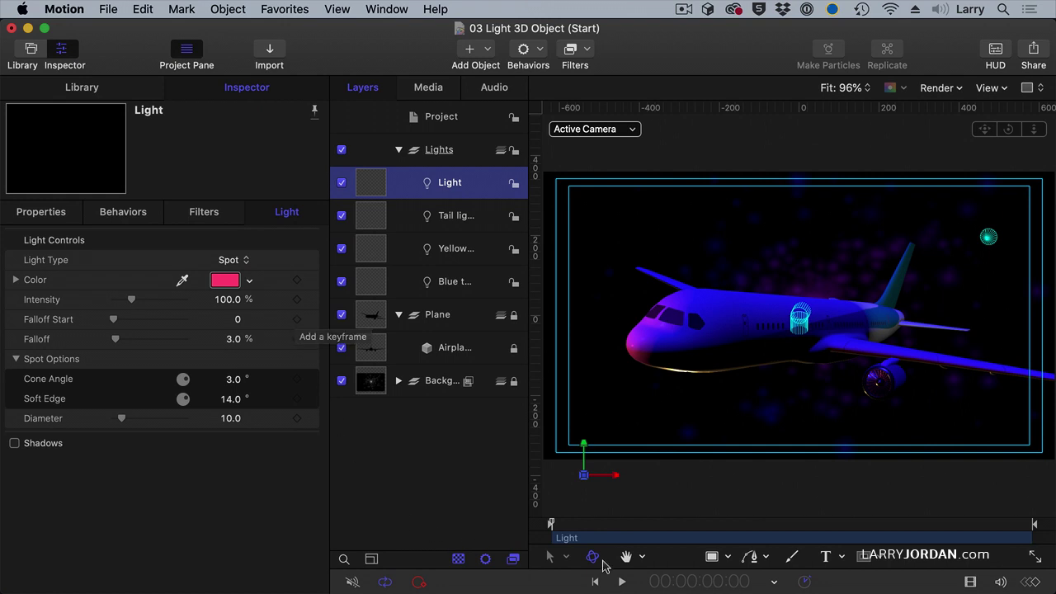
- Preview the animation, stopping at 4:12, then select the Airplane layer to show its 3D Object settings
left_click(574, 530)
key("space")
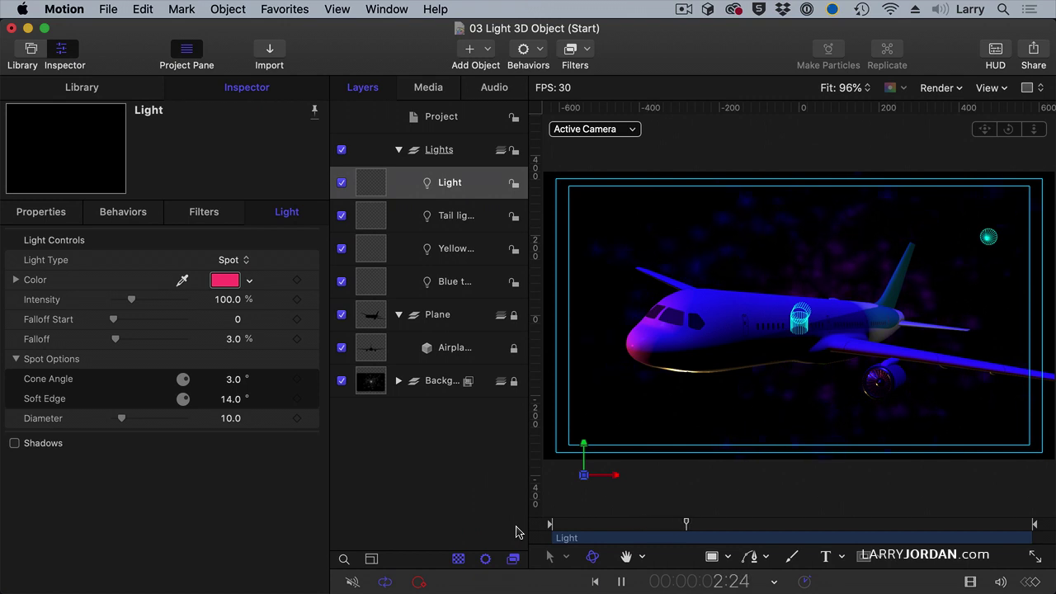
key("space")
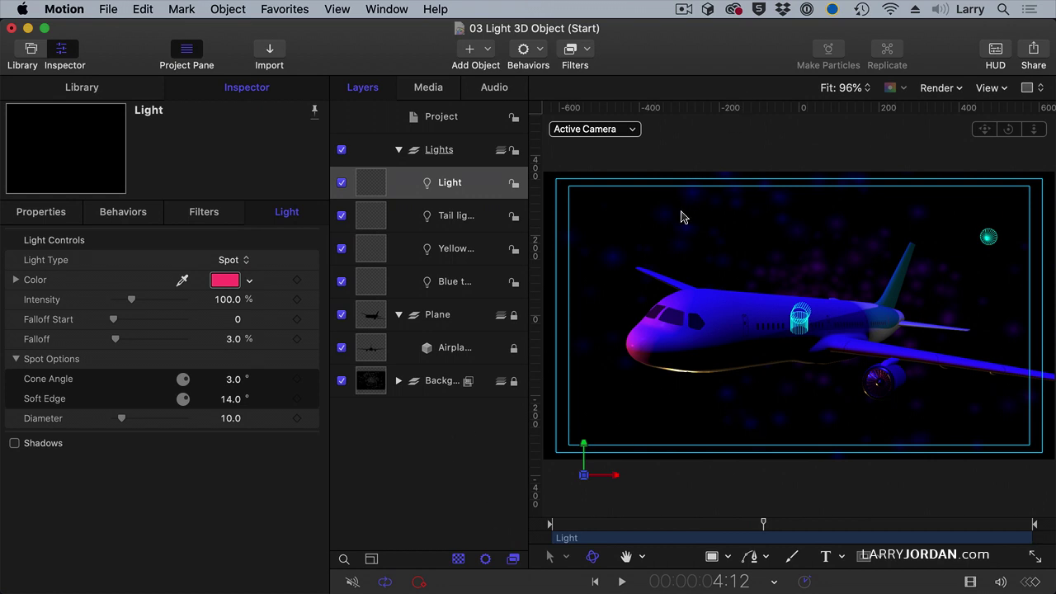
left_click(448, 348)
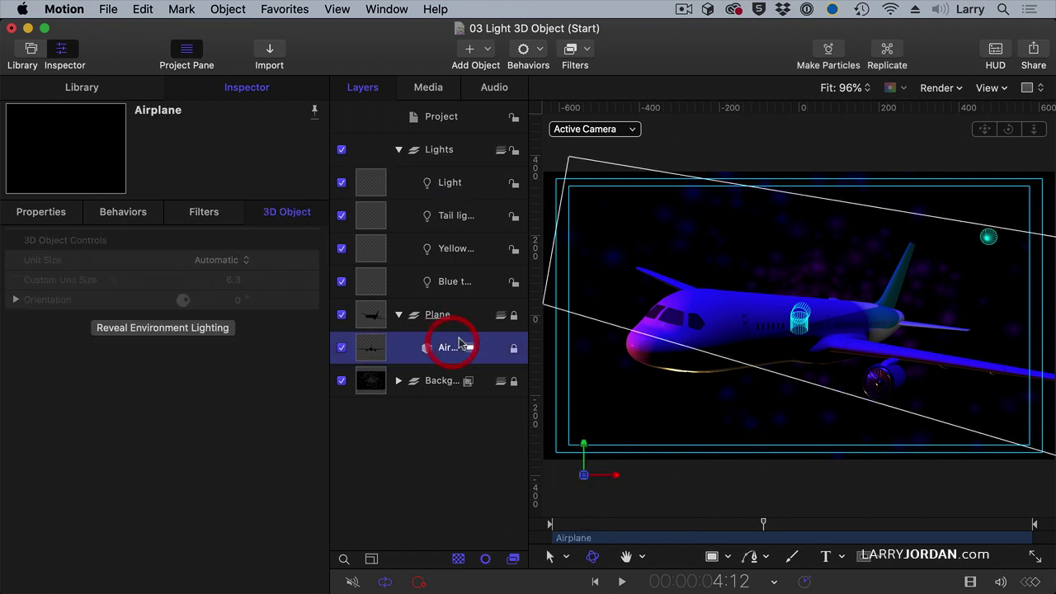
- Add a Gradient Blur to the Airplane from nose to rear fuselage, with Amount 4
left_click(578, 55)
mouse_move(584, 85)
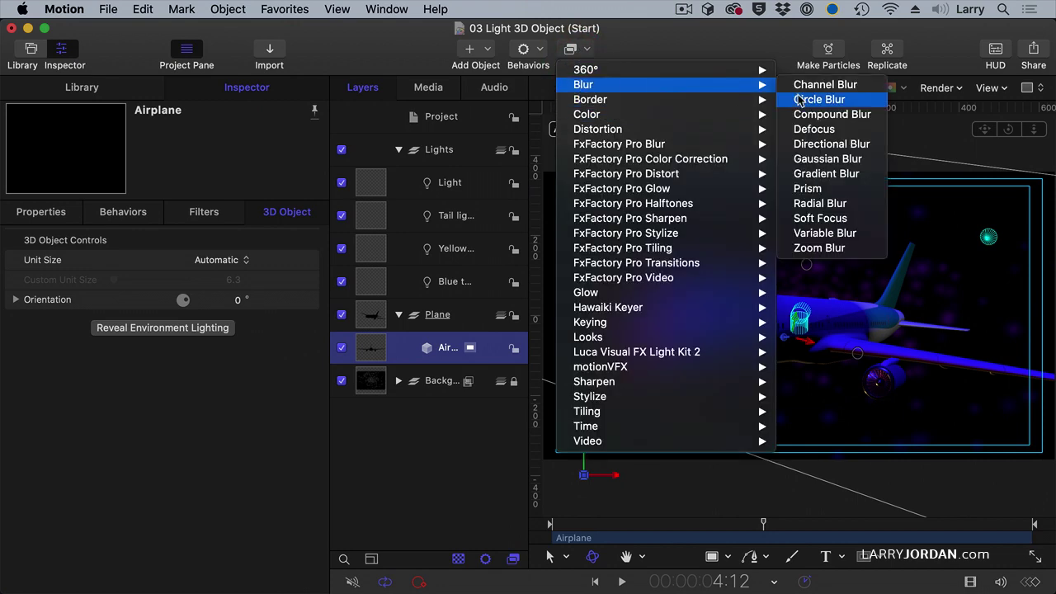
left_click(812, 174)
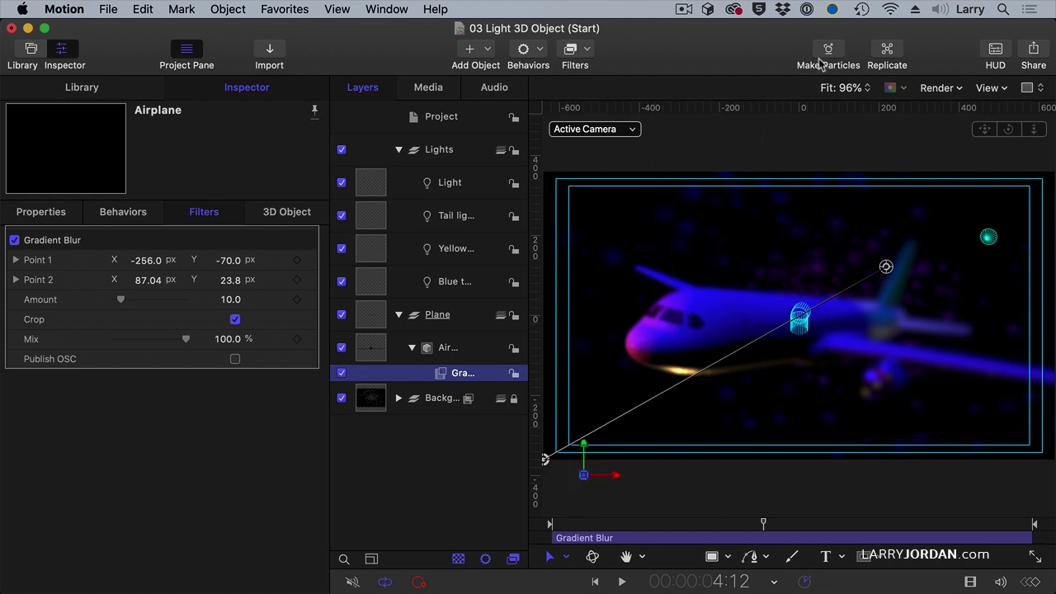
left_click(845, 89)
left_click(838, 141)
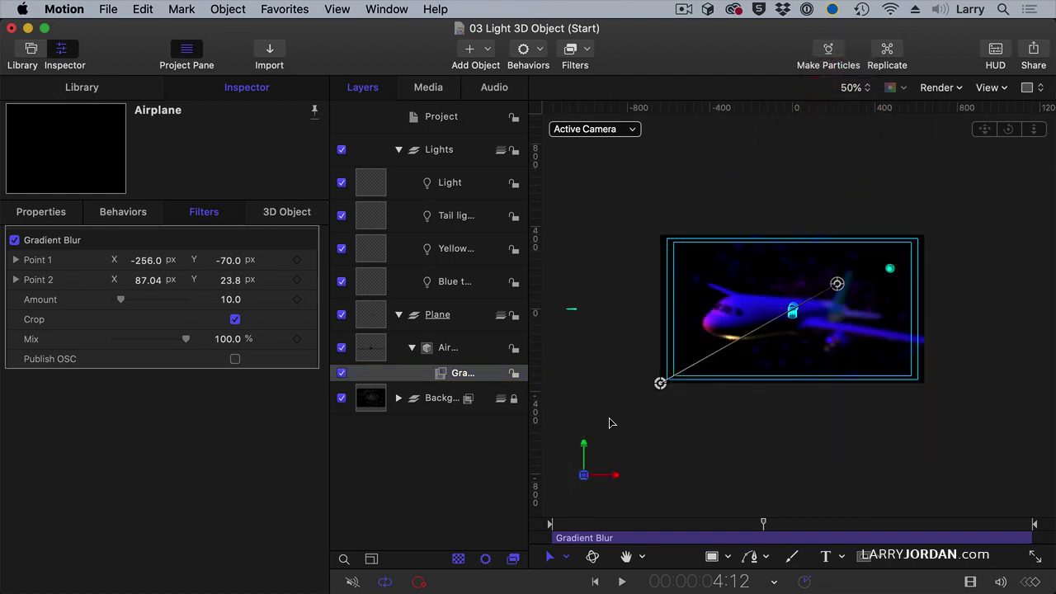
left_click_drag(660, 383, 740, 316)
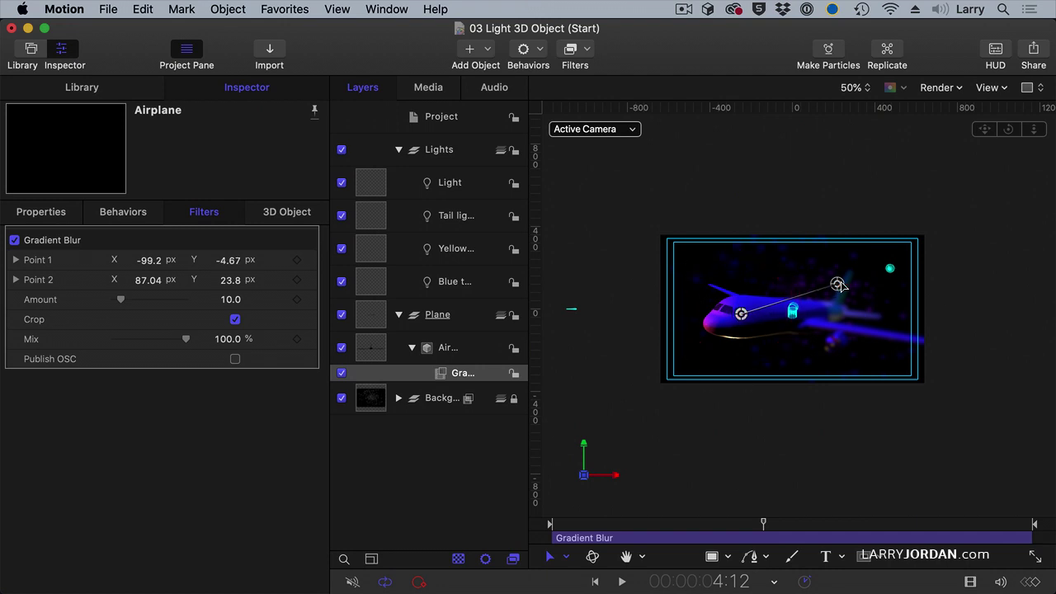
left_click_drag(839, 285, 835, 311)
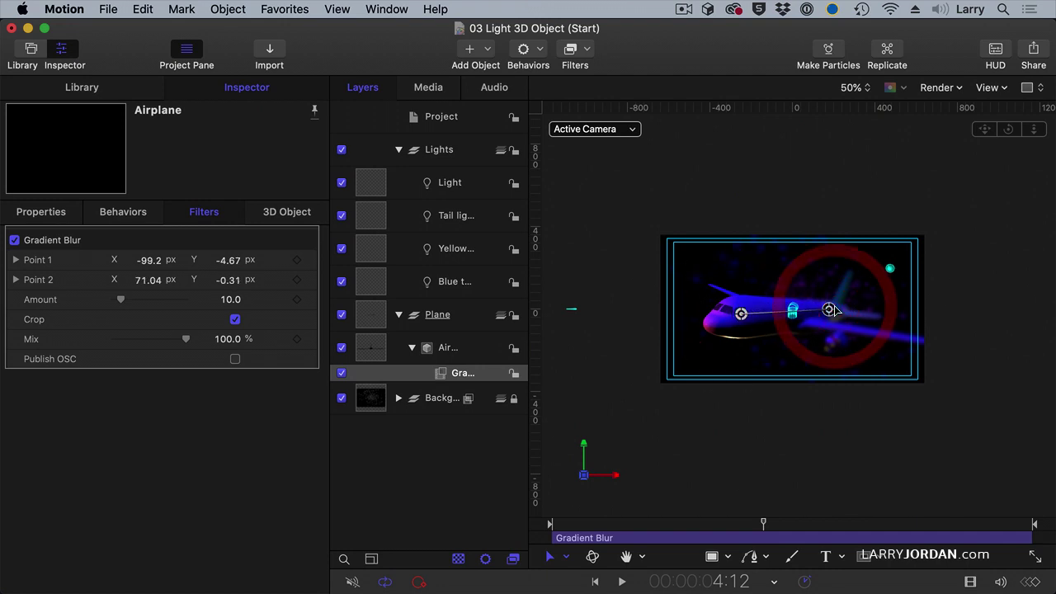
key("shift+z")
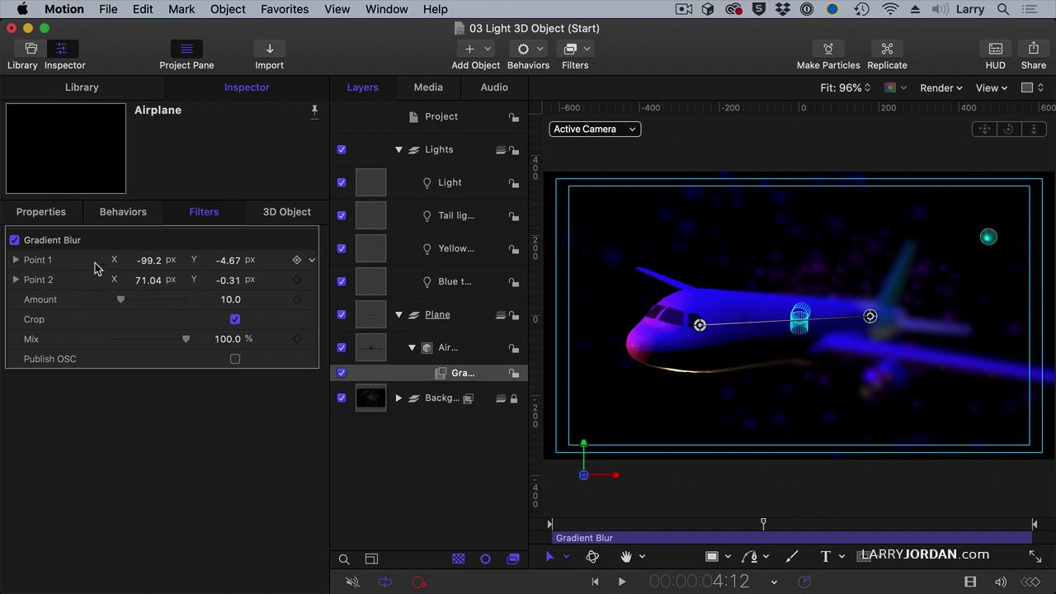
left_click_drag(129, 302, 117, 304)
mouse_move(584, 475)
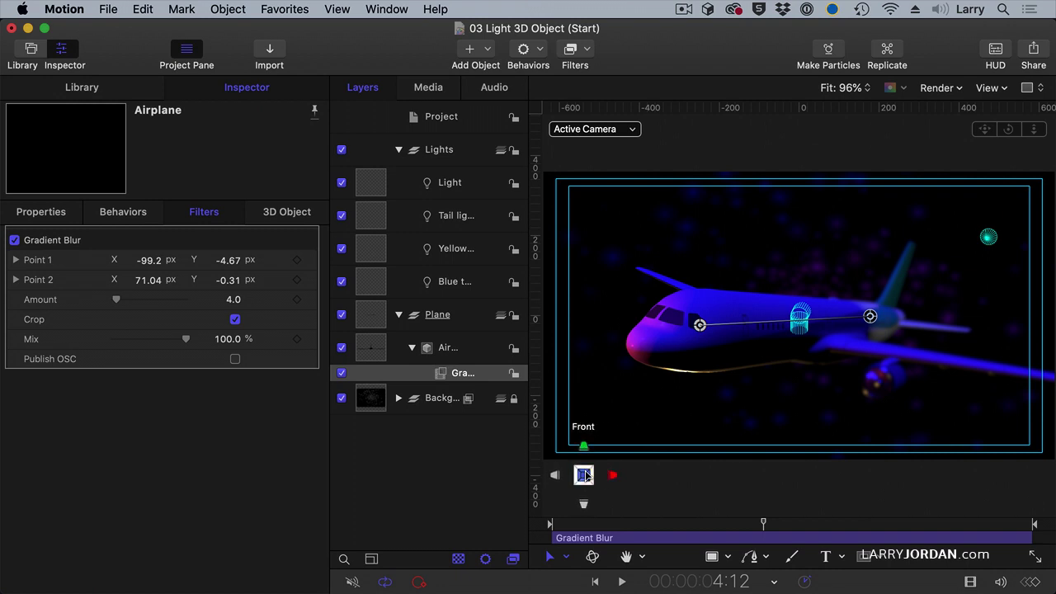
- Hide the Inspector, Layers panel and 3D overlays, then play the finished airplane scene
key("super+3")
key("F5")
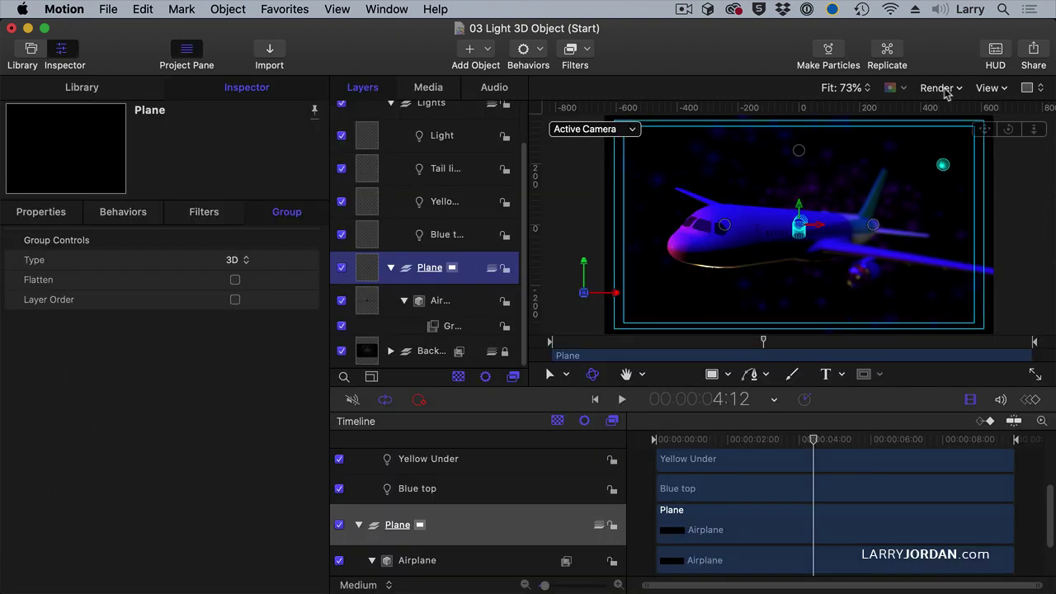
left_click(983, 90)
left_click(941, 253)
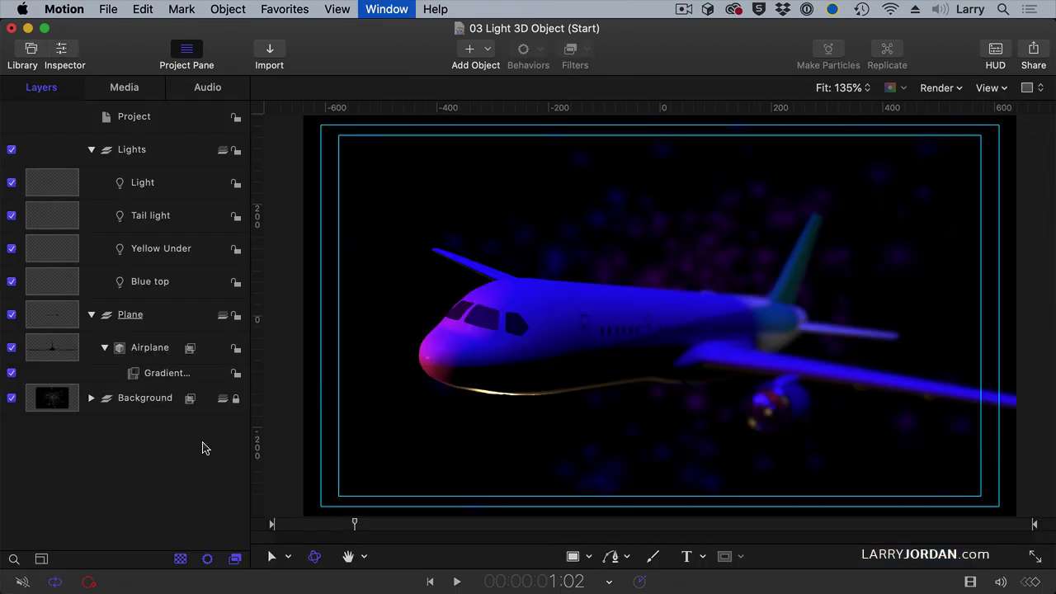
key("super+4")
key("space")
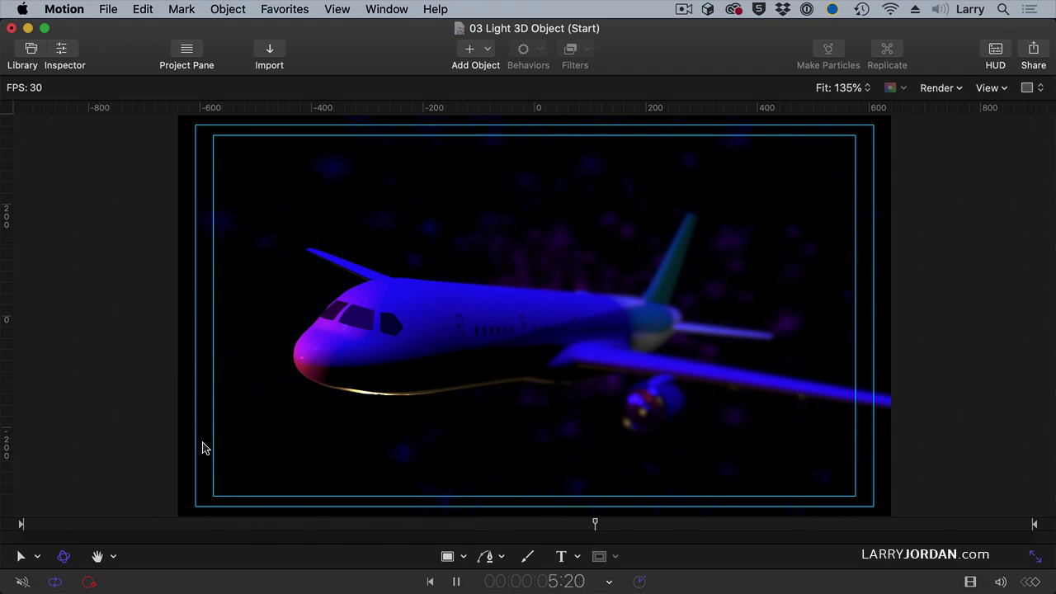
key("space")
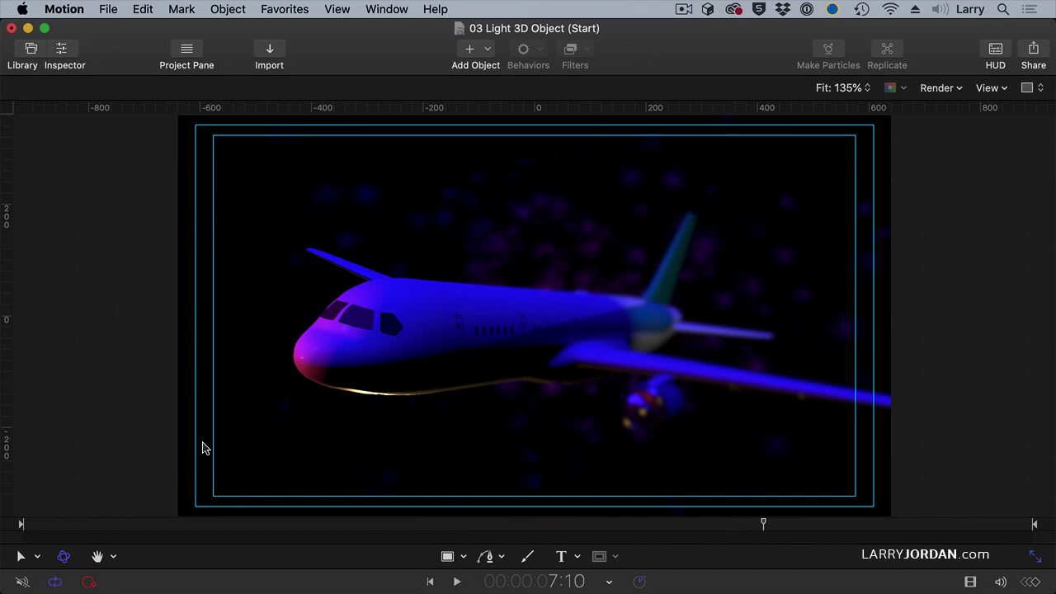